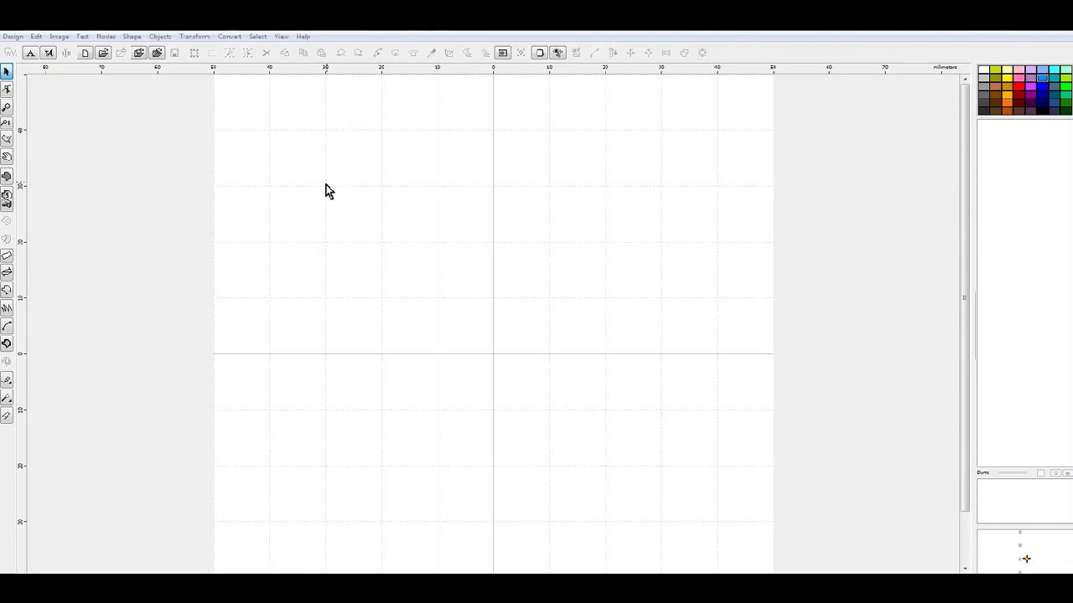
Insert the CIRCLE shape from the shape library into the design.
{"action": "left_click", "coordinate": [126, 37]}
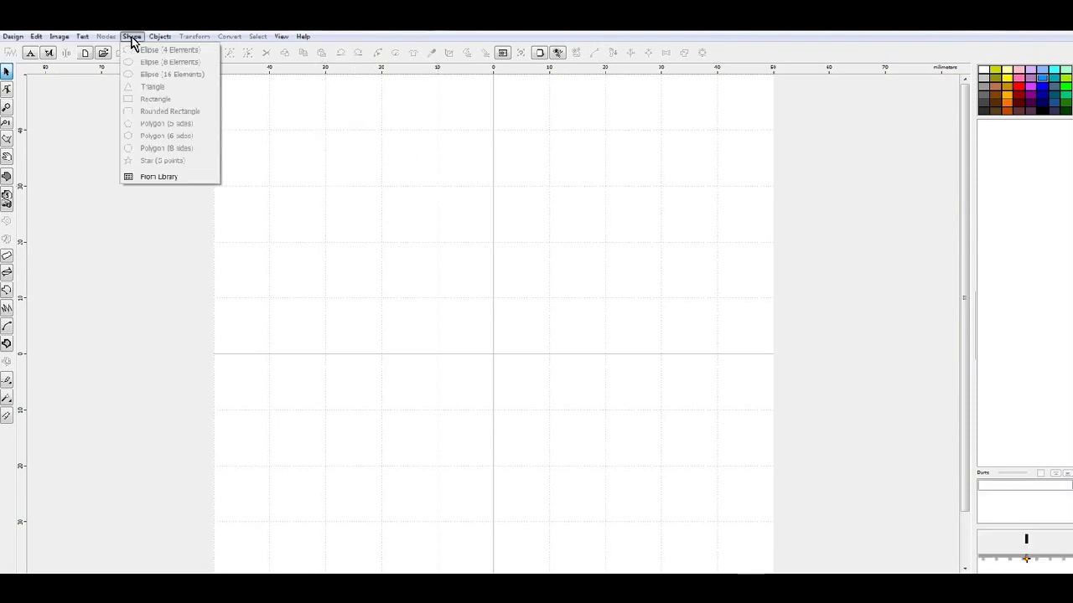
{"action": "left_click", "coordinate": [171, 179]}
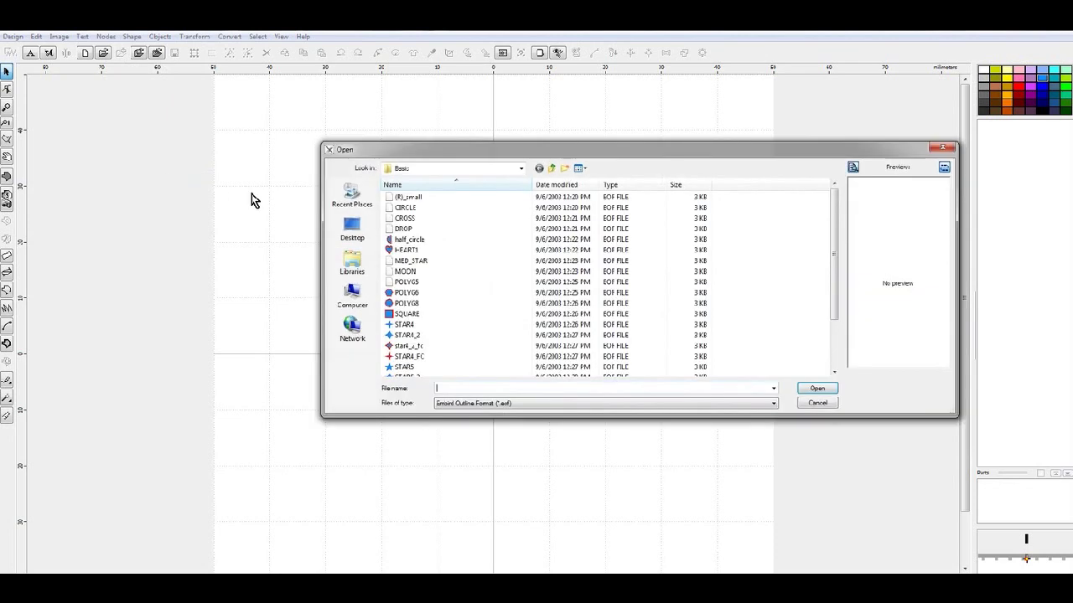
{"action": "left_click", "coordinate": [408, 209]}
{"action": "left_click", "coordinate": [828, 390]}
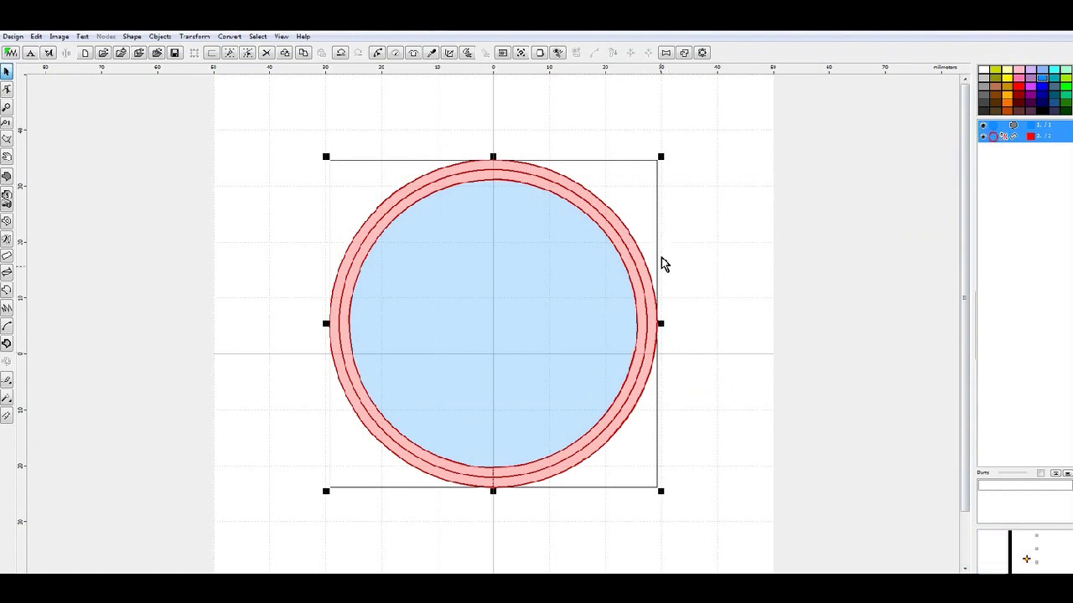
Delete the red ring object, leaving the blue filled circle selected.
{"action": "left_click", "coordinate": [992, 140]}
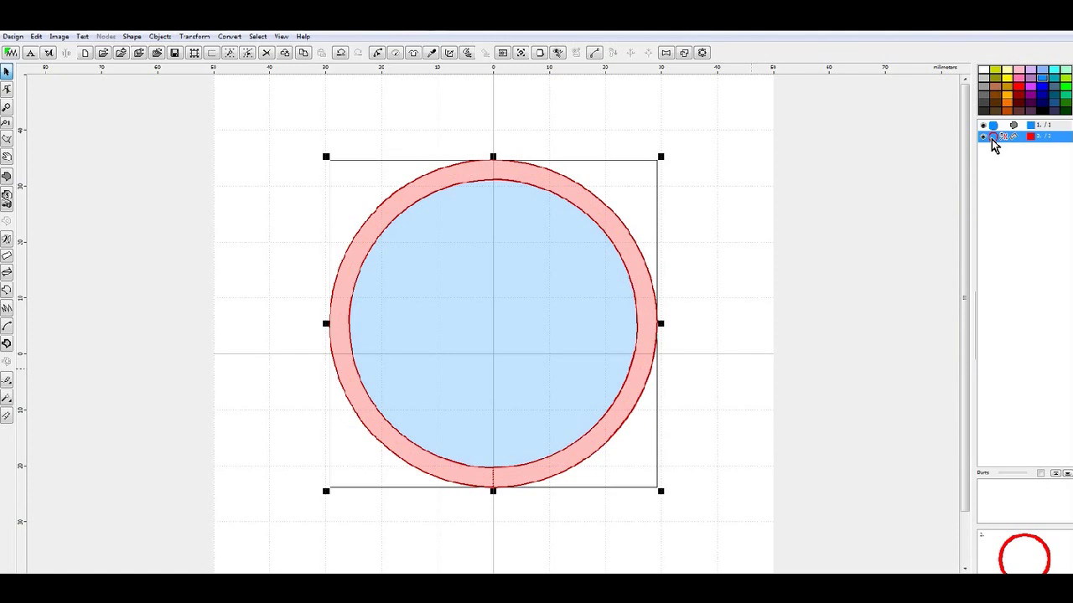
{"action": "right_click", "coordinate": [995, 145]}
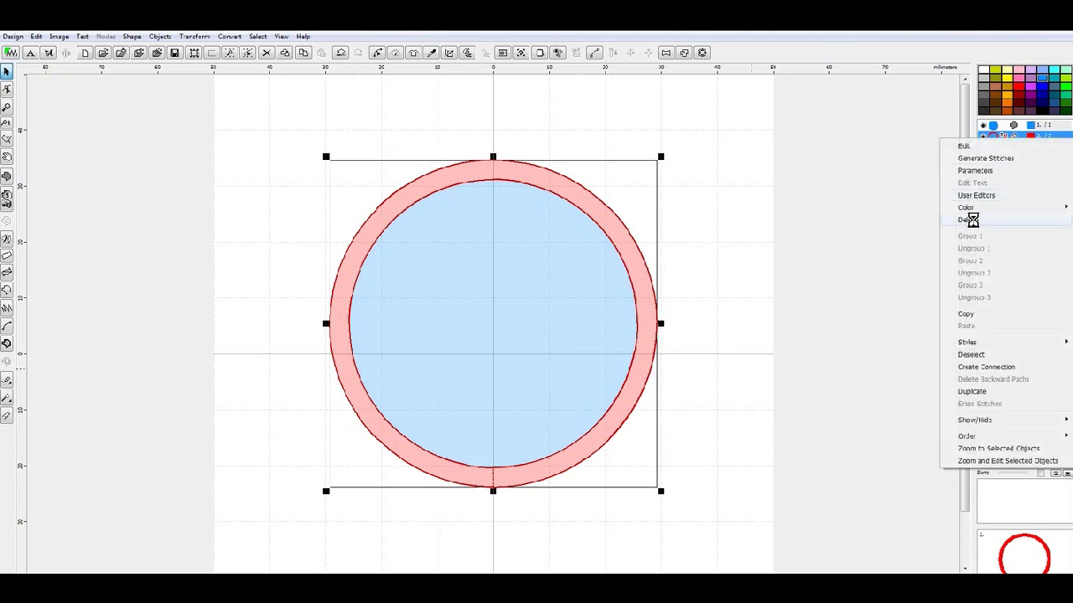
{"action": "left_click", "coordinate": [970, 221]}
{"action": "left_click", "coordinate": [584, 332]}
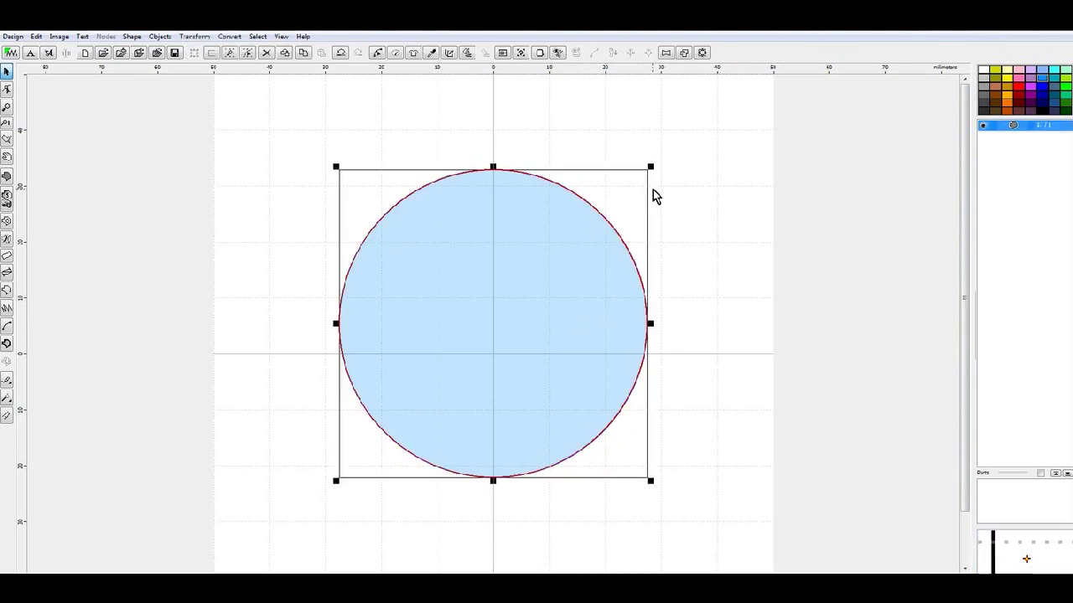
Generate fill stitches for the circle, enlarge it to about 80 mm and centre it in the hoop.
{"action": "scroll", "coordinate": [587, 331], "scroll_direction": "down", "scroll_amount": 1}
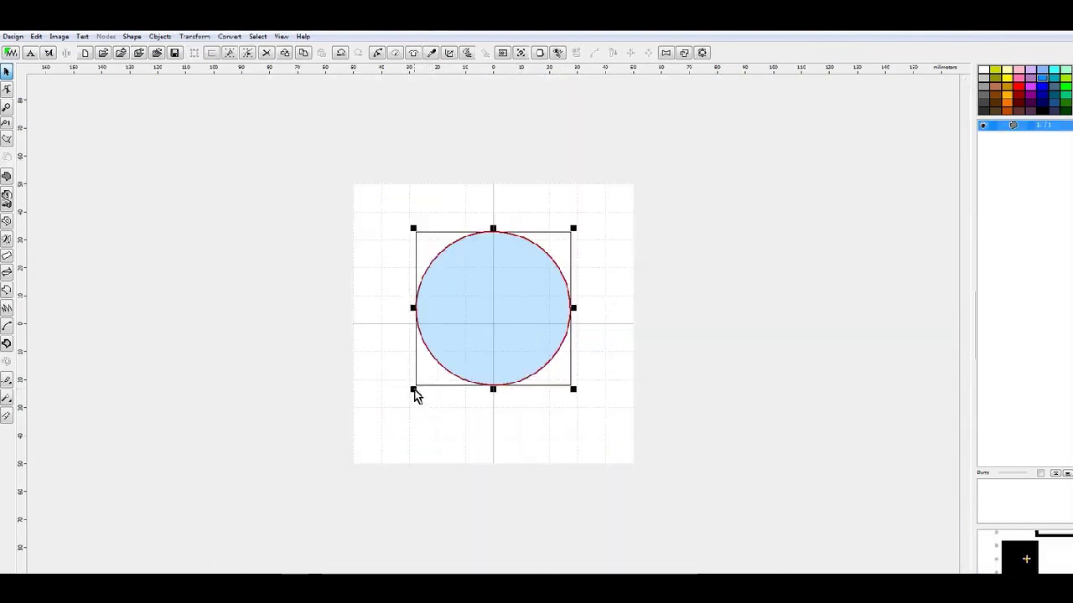
{"action": "right_click", "coordinate": [460, 272]}
{"action": "left_click", "coordinate": [510, 291]}
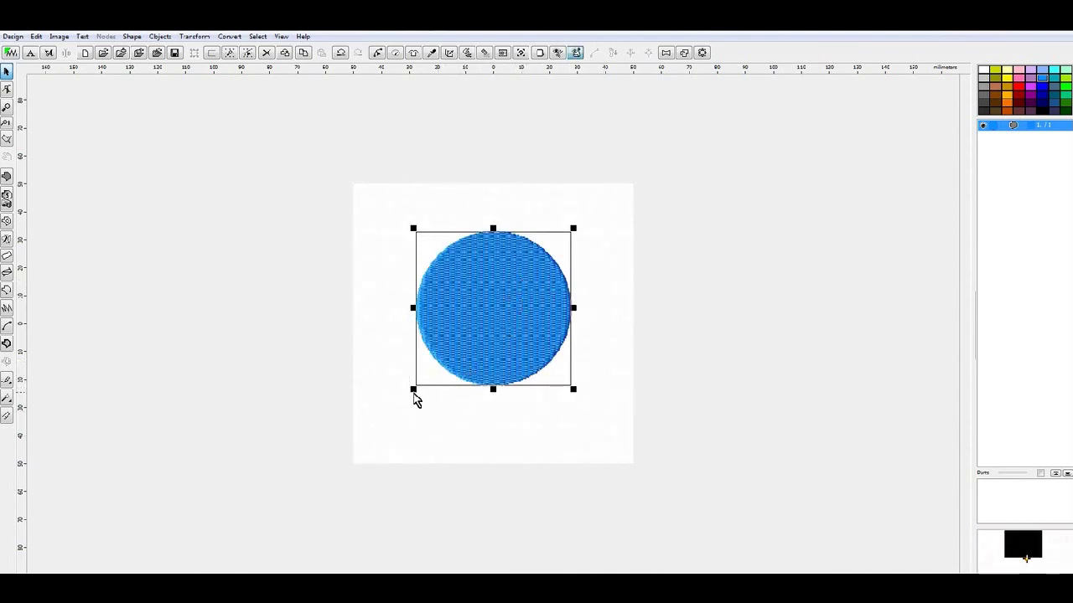
{"action": "left_click_drag", "start_coordinate": [413, 389], "coordinate": [374, 428]}
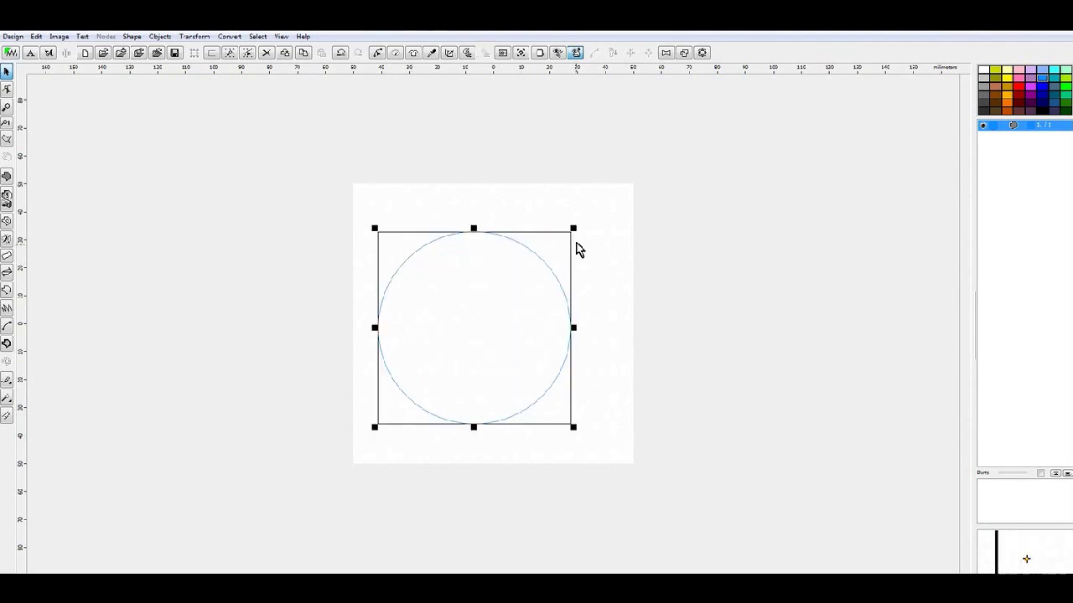
{"action": "left_click_drag", "start_coordinate": [577, 227], "coordinate": [600, 242]}
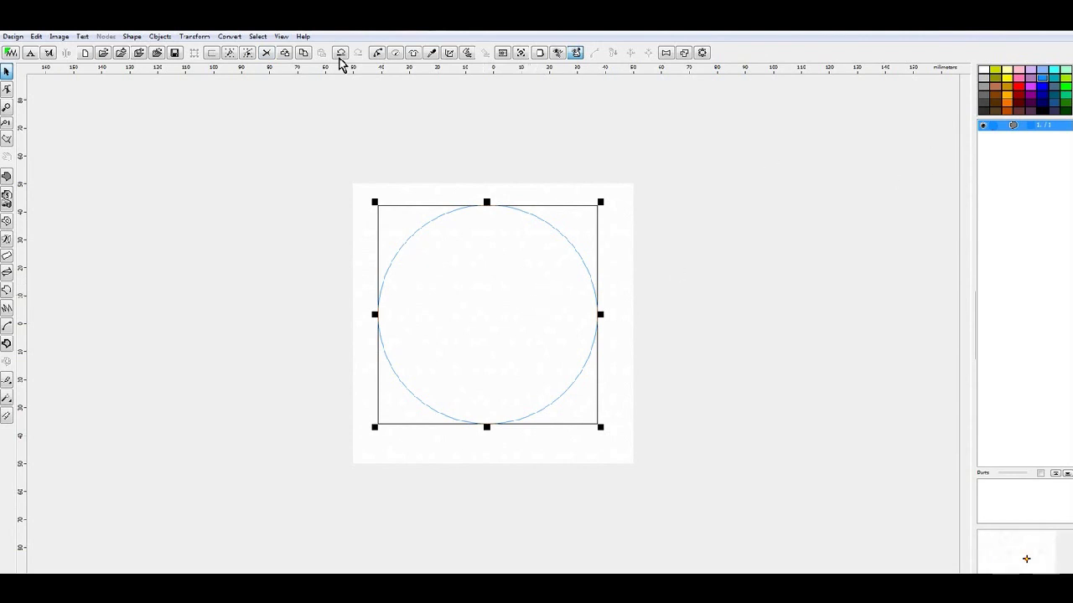
{"action": "left_click", "coordinate": [194, 37]}
{"action": "left_click", "coordinate": [233, 160]}
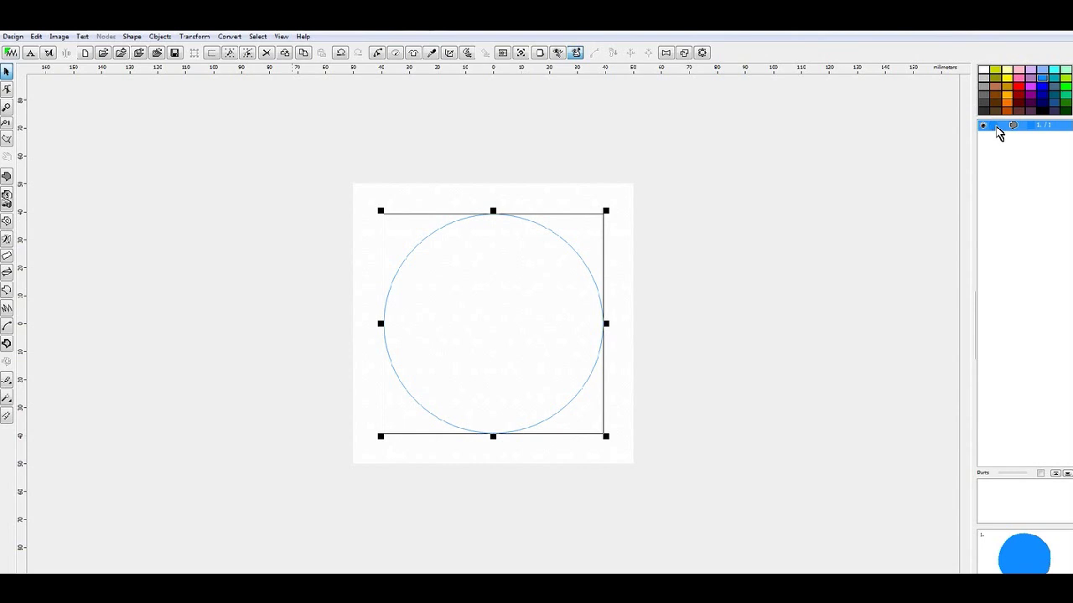
Create an outline object from the blue circle's fill.
{"action": "left_click", "coordinate": [229, 36]}
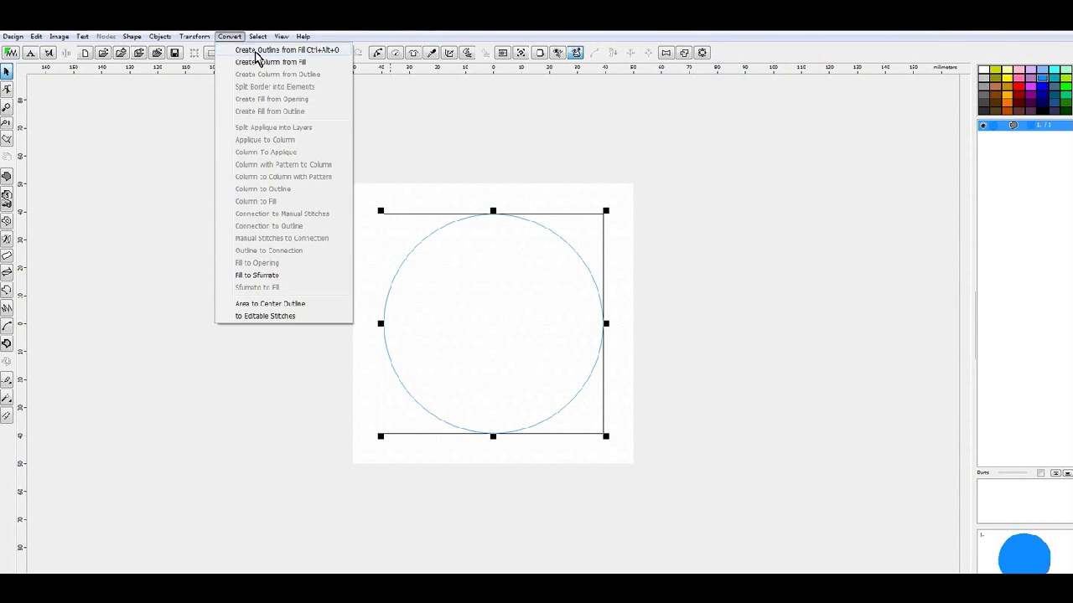
{"action": "left_click", "coordinate": [256, 52]}
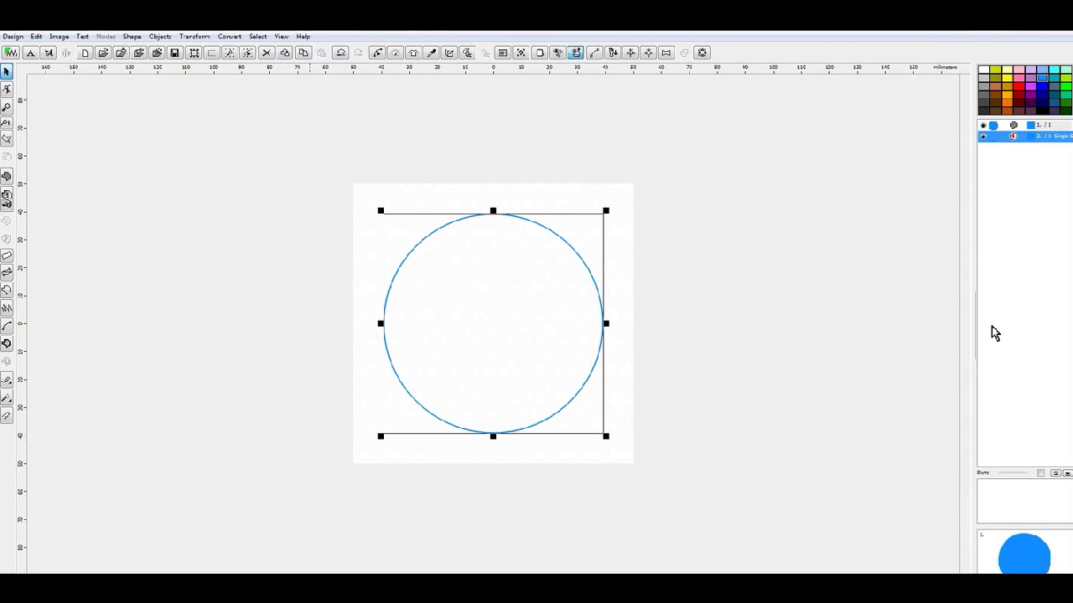
{"action": "left_click", "coordinate": [985, 128]}
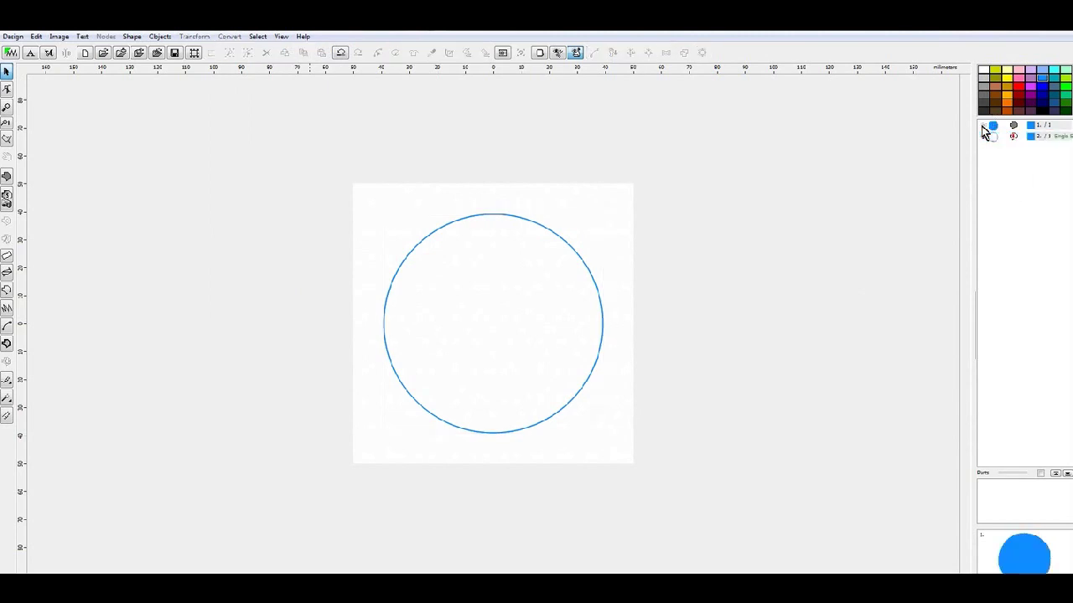
Regenerate the filled circle's stitches and hide it so only the outline shows.
{"action": "left_click", "coordinate": [992, 132]}
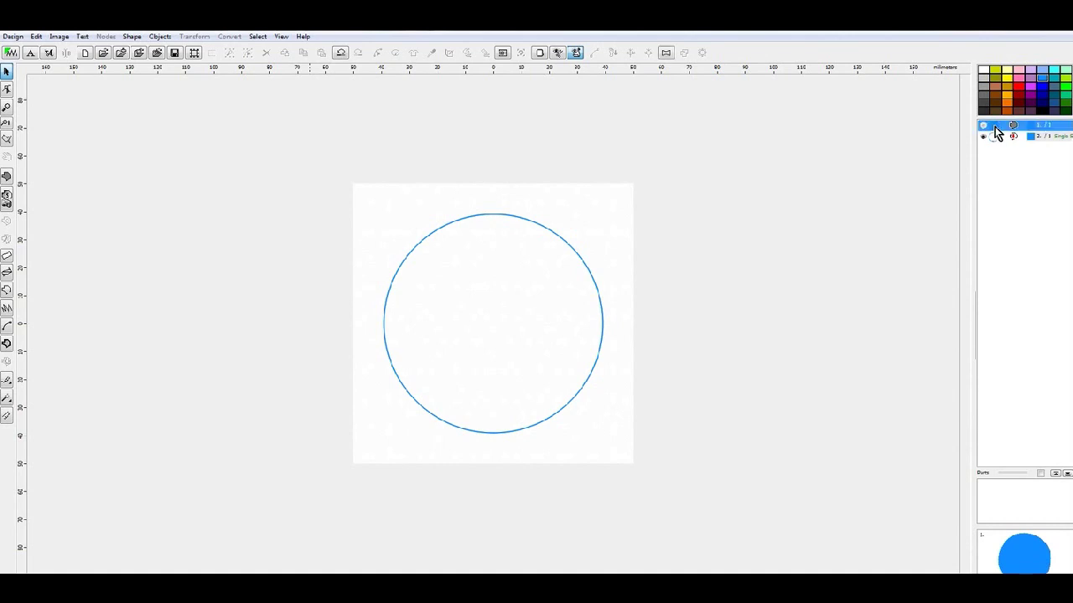
{"action": "right_click", "coordinate": [992, 134]}
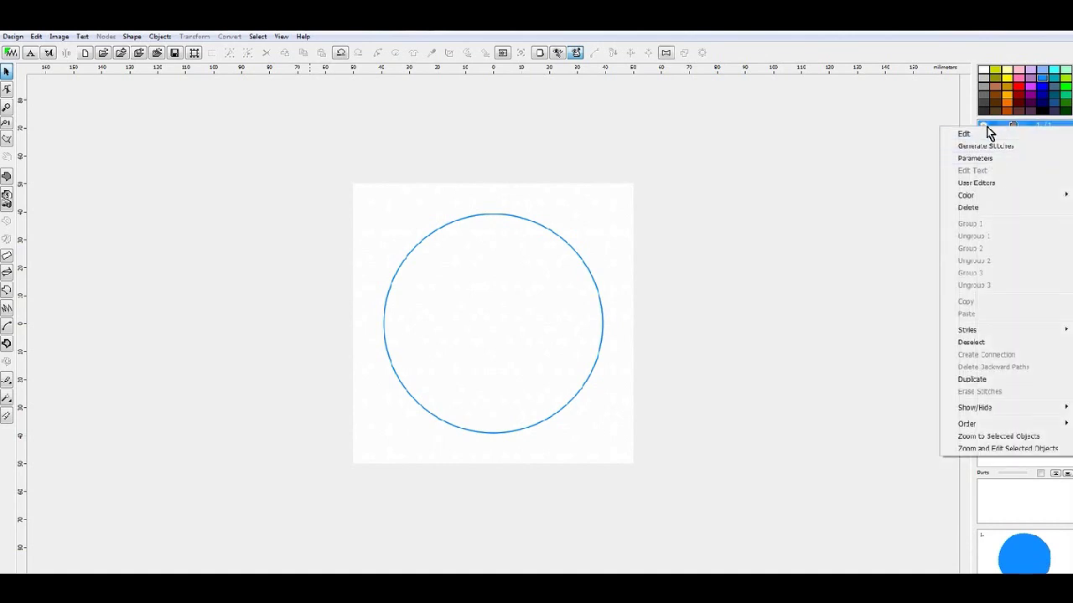
{"action": "left_click", "coordinate": [987, 129]}
{"action": "right_click", "coordinate": [990, 127]}
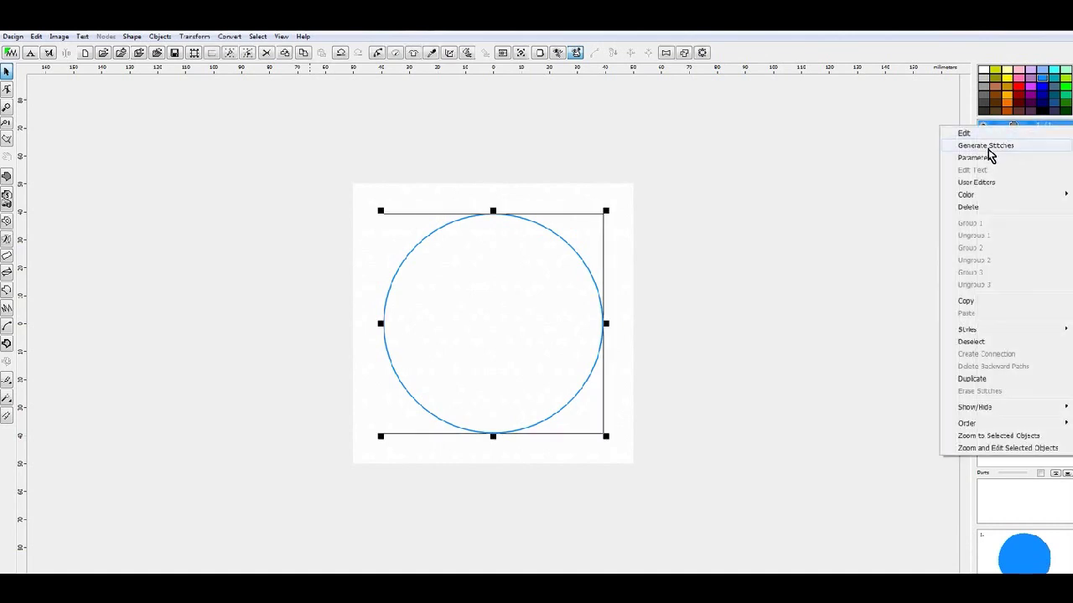
{"action": "left_click", "coordinate": [987, 146]}
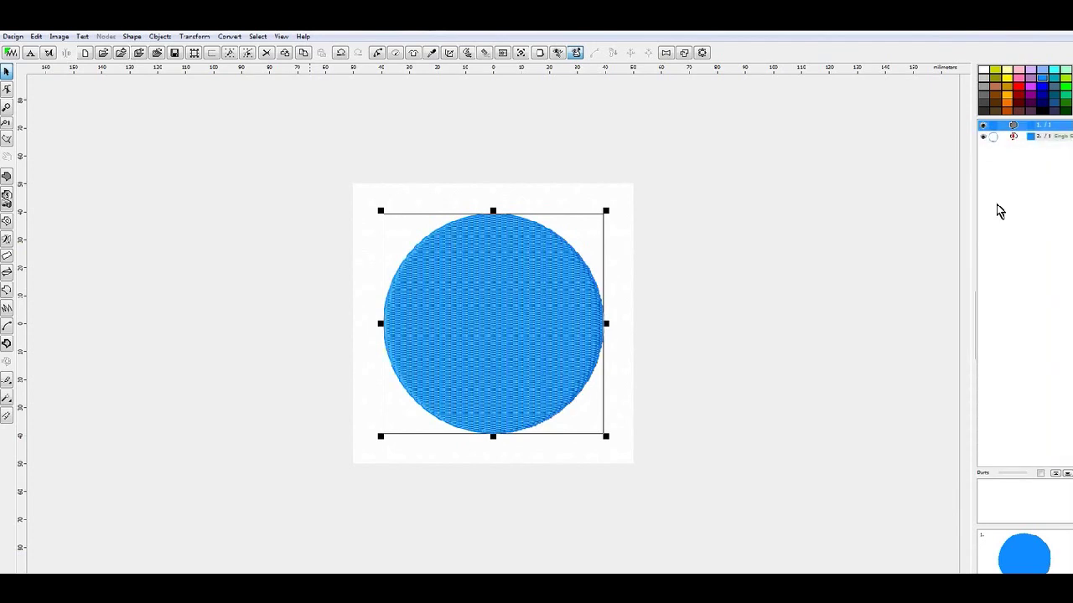
{"action": "left_click", "coordinate": [992, 136]}
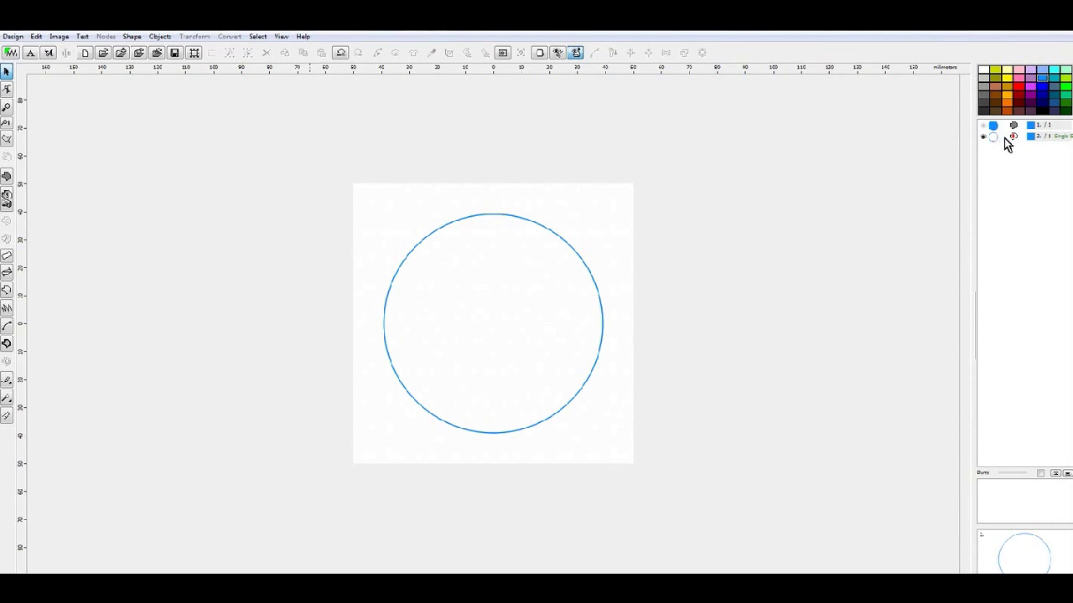
Generate run stitches along the outline and delete the hidden filled circle.
{"action": "right_click", "coordinate": [995, 141]}
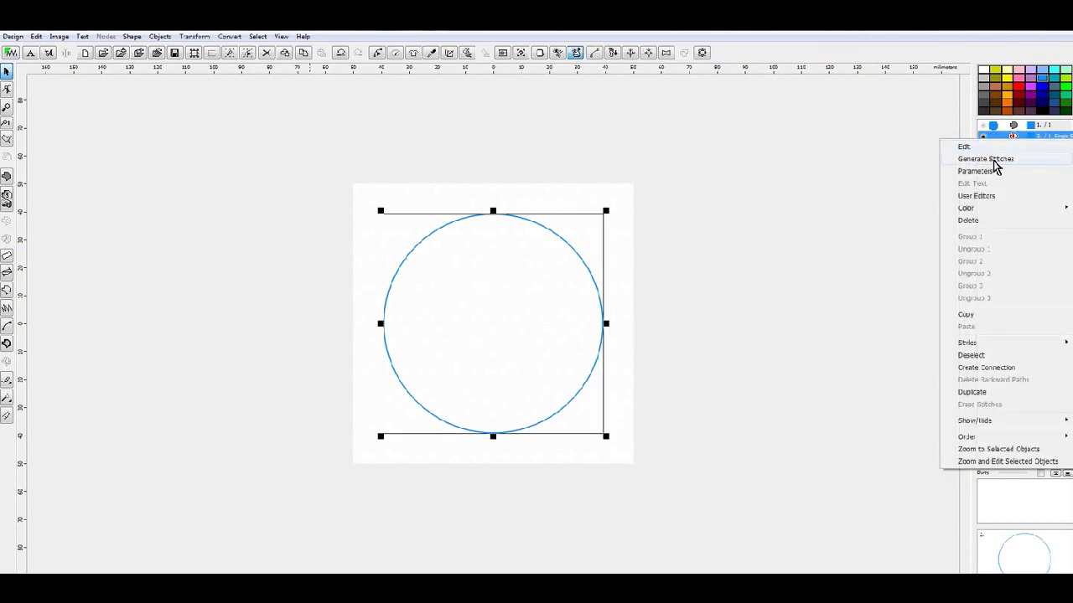
{"action": "left_click", "coordinate": [996, 161]}
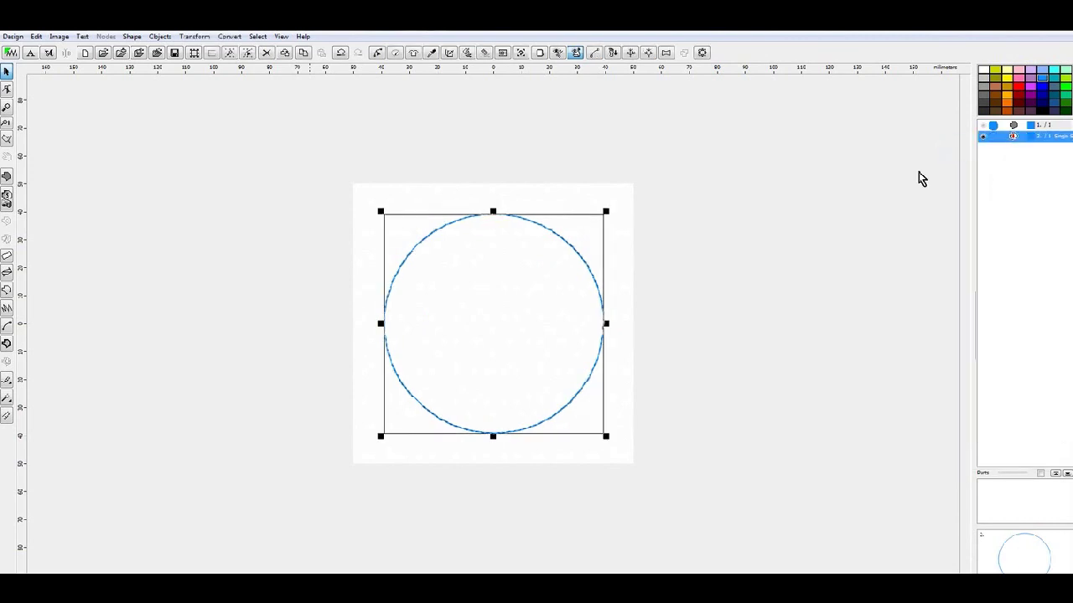
{"action": "left_click", "coordinate": [995, 128]}
{"action": "right_click", "coordinate": [994, 125]}
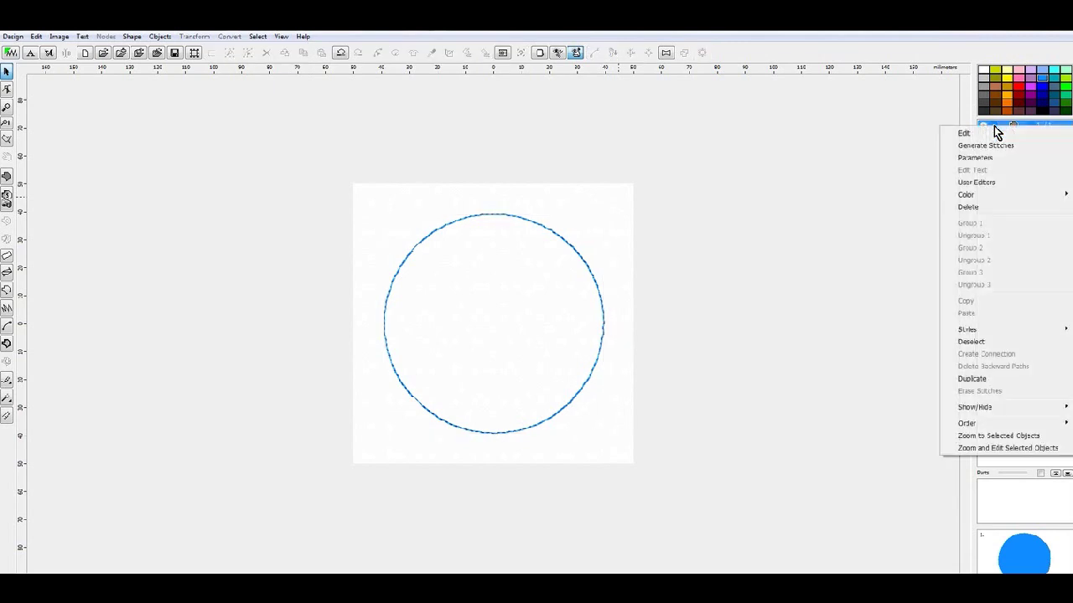
{"action": "left_click", "coordinate": [987, 207]}
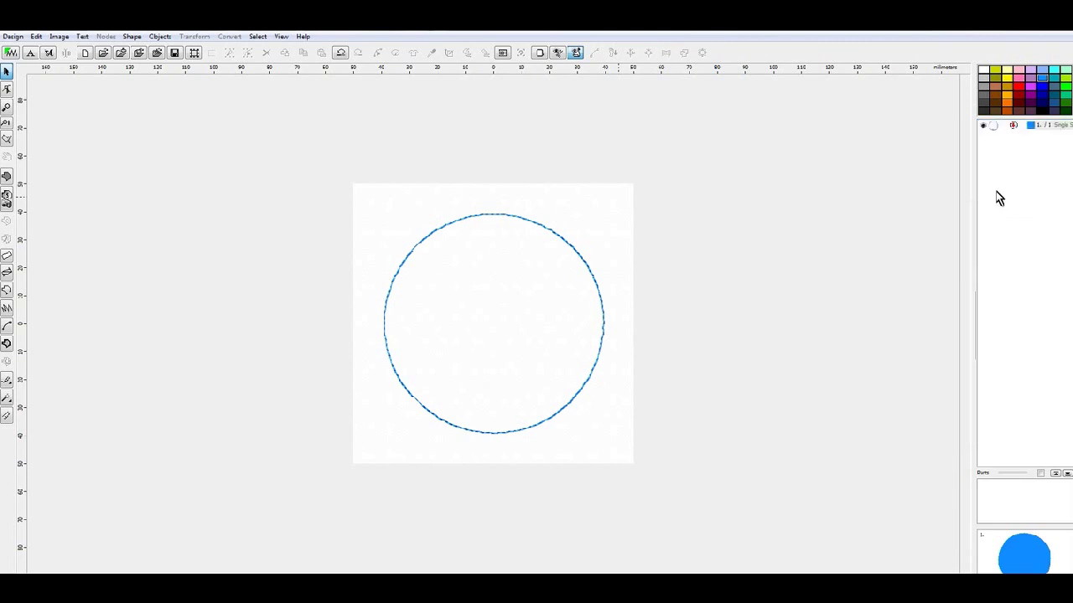
Copy and paste the outline run to create a second circle object.
{"action": "left_click", "coordinate": [995, 128]}
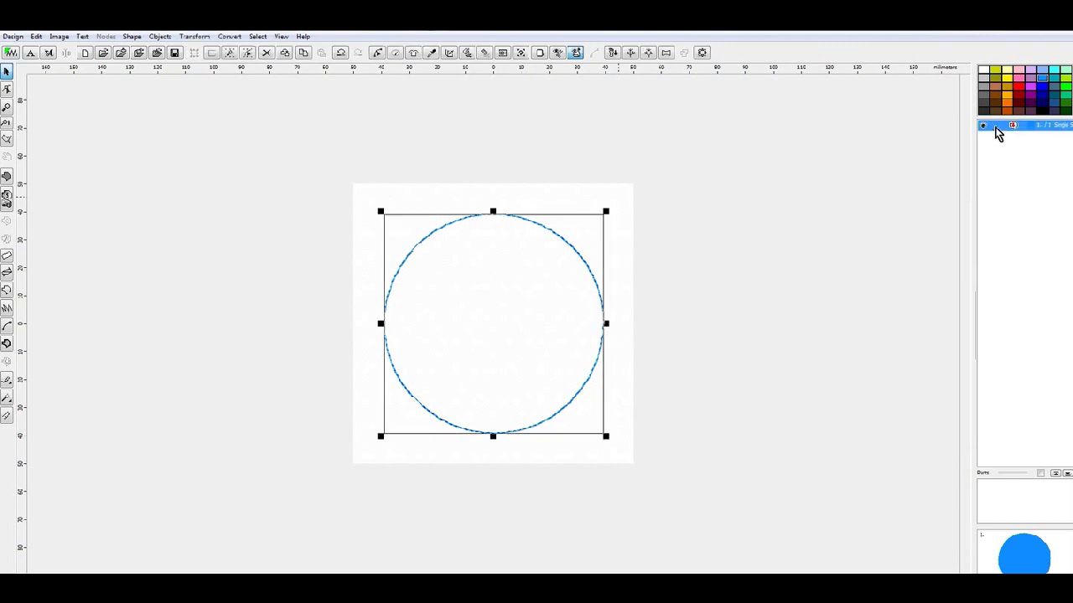
{"action": "right_click", "coordinate": [996, 132]}
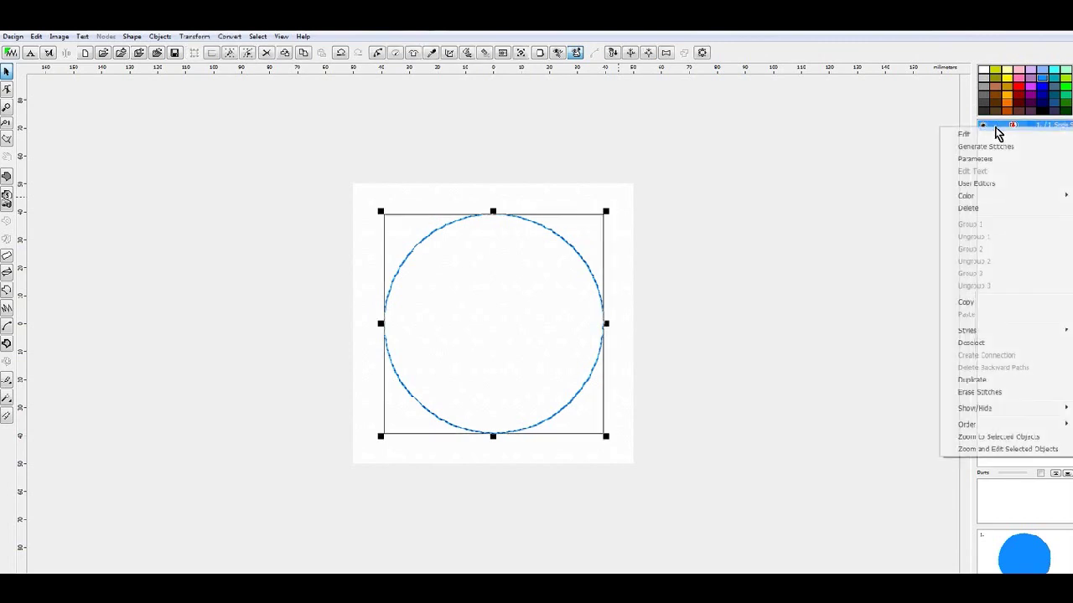
{"action": "left_click", "coordinate": [966, 304]}
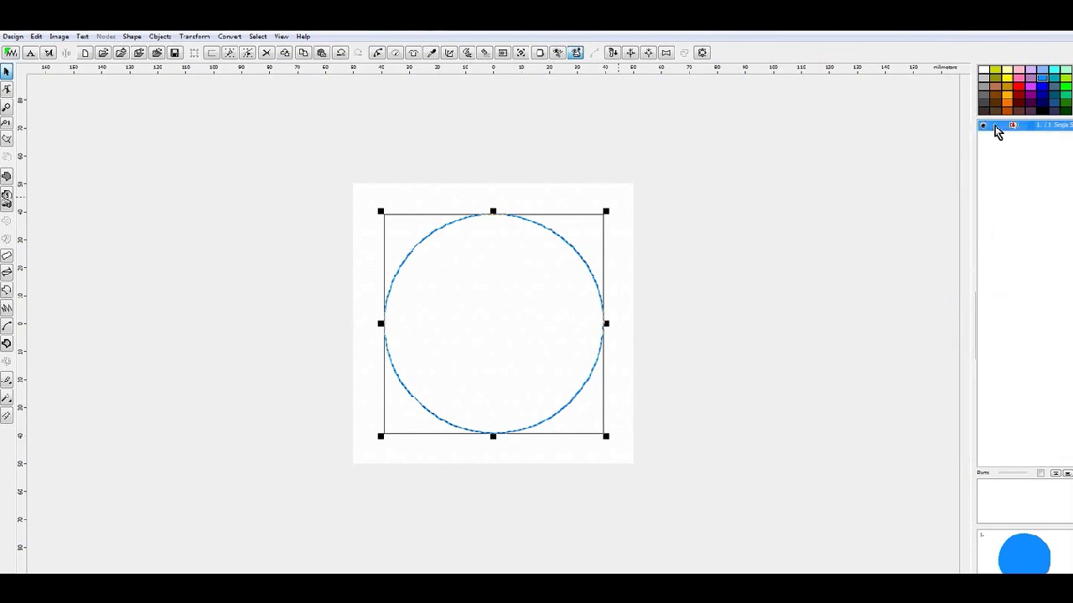
{"action": "right_click", "coordinate": [997, 131]}
{"action": "left_click", "coordinate": [988, 312]}
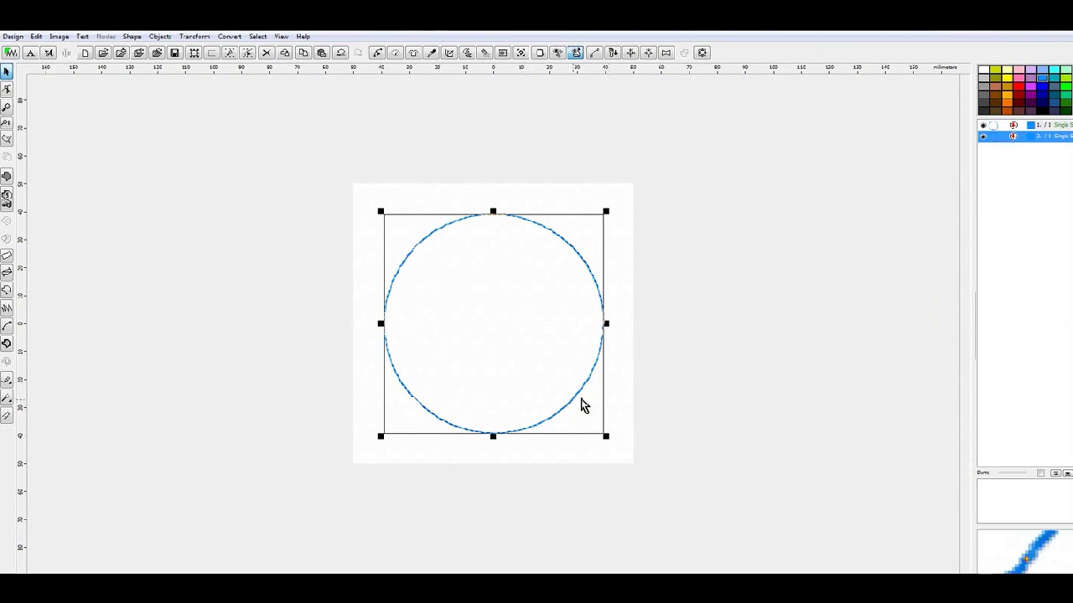
Recolour the second circle with Madeira Rayon Sunset Orange from the thread catalog.
{"action": "right_click", "coordinate": [997, 144]}
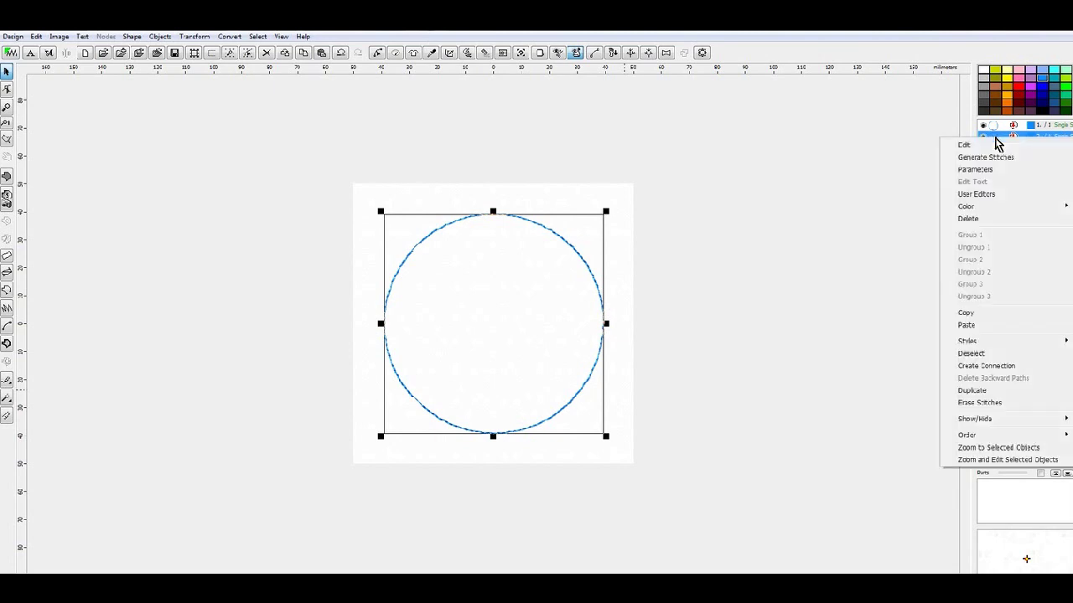
{"action": "mouse_move", "coordinate": [982, 212]}
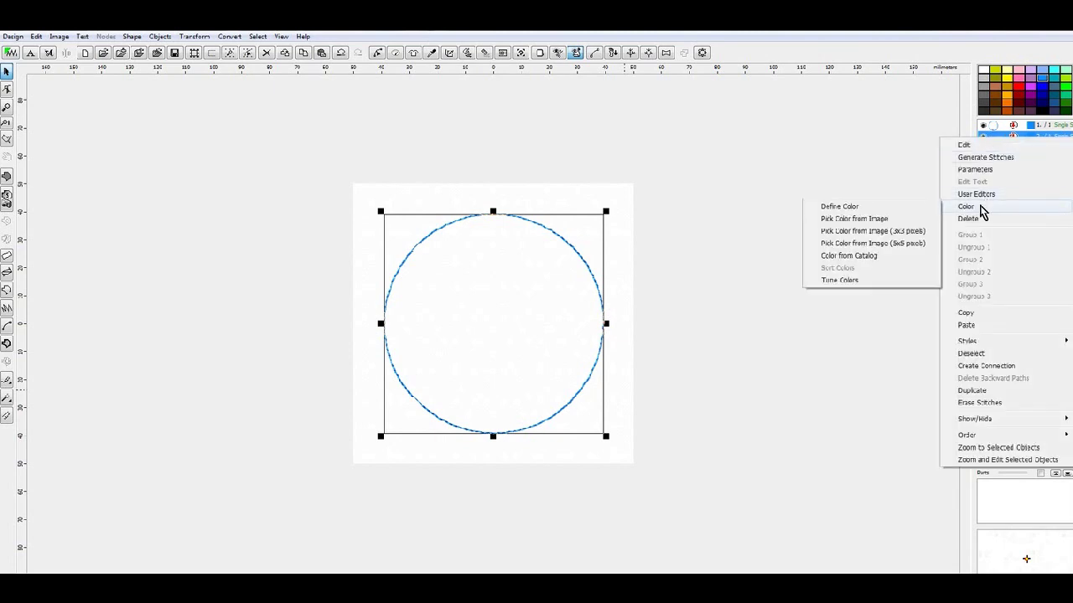
{"action": "left_click", "coordinate": [868, 262]}
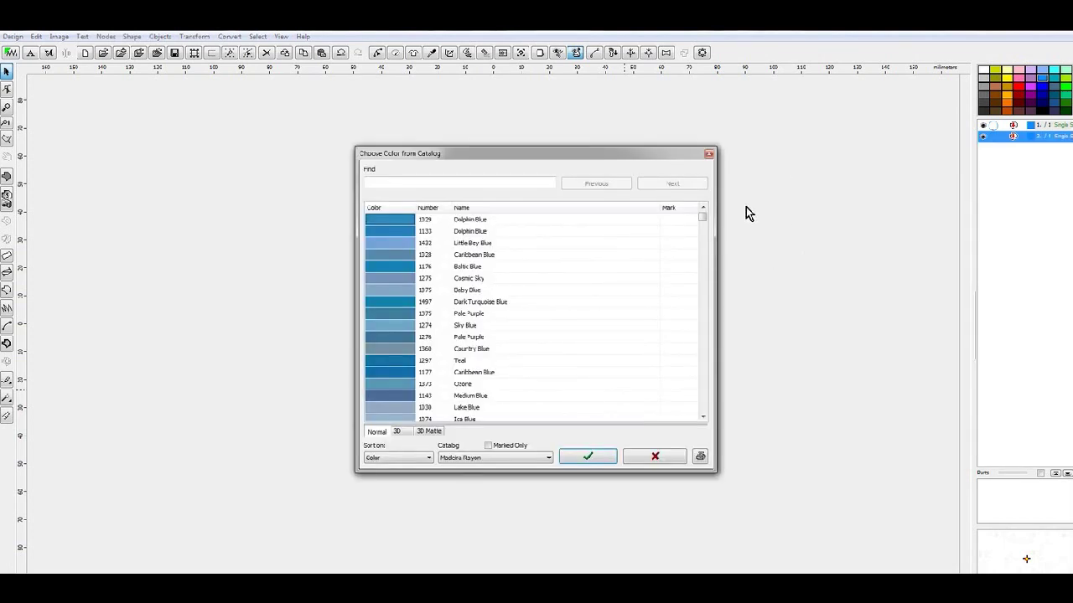
{"action": "left_click_drag", "start_coordinate": [701, 223], "coordinate": [705, 383]}
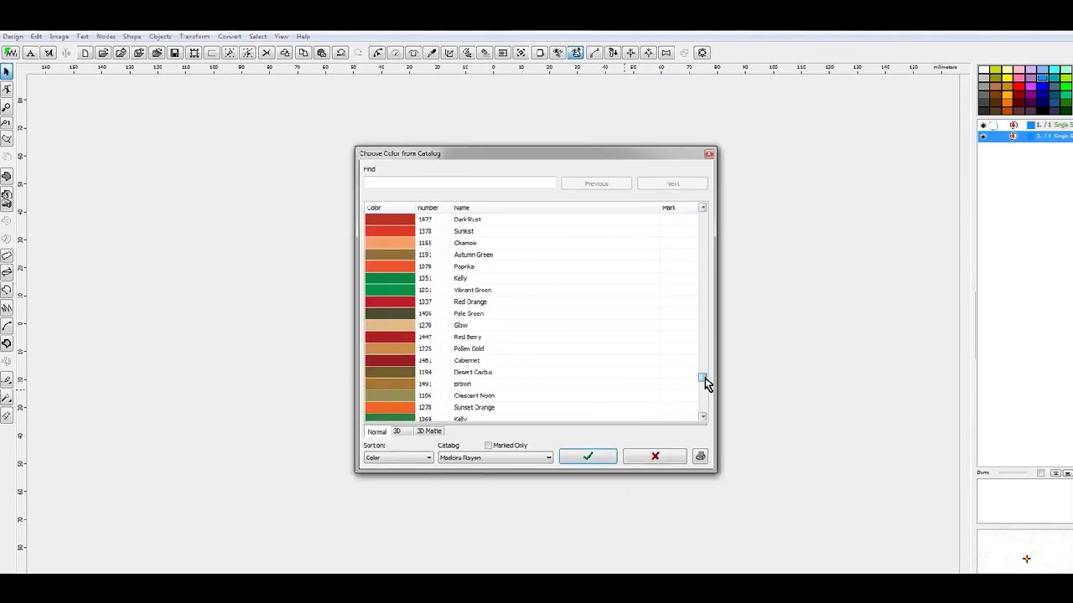
{"action": "left_click", "coordinate": [399, 408]}
{"action": "left_click", "coordinate": [586, 456]}
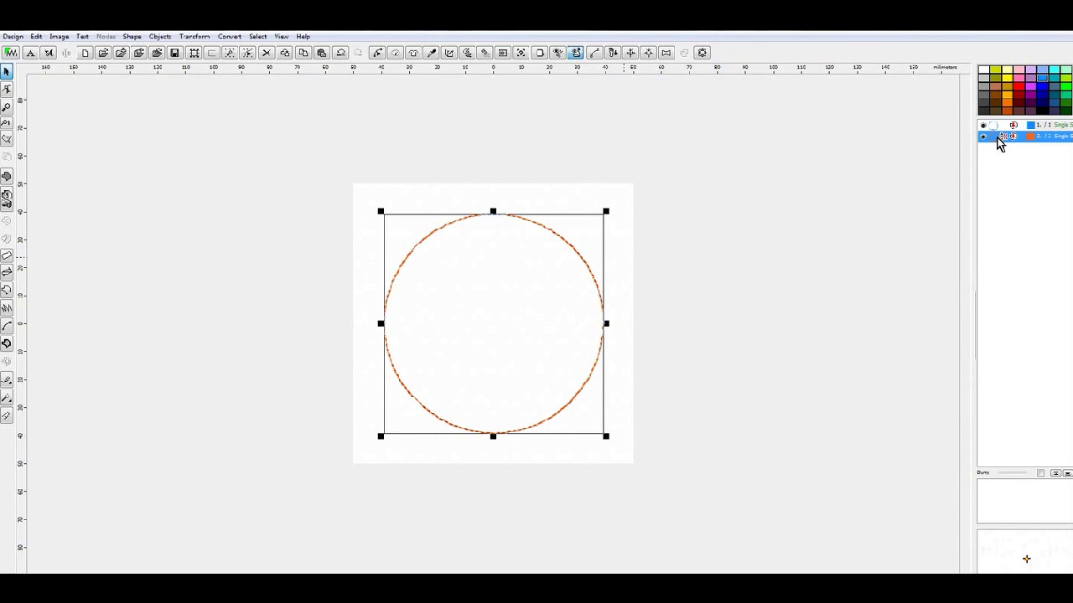
Set the orange circle to appliqué stitching with 4.5 mm width and generate its satin stitches.
{"action": "right_click", "coordinate": [999, 144]}
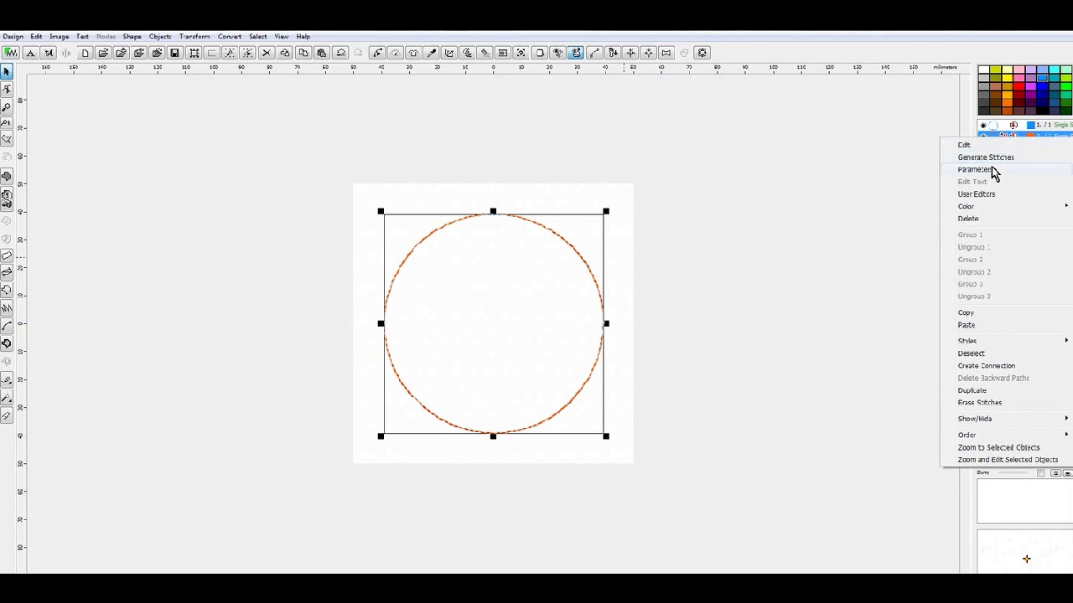
{"action": "left_click", "coordinate": [992, 169]}
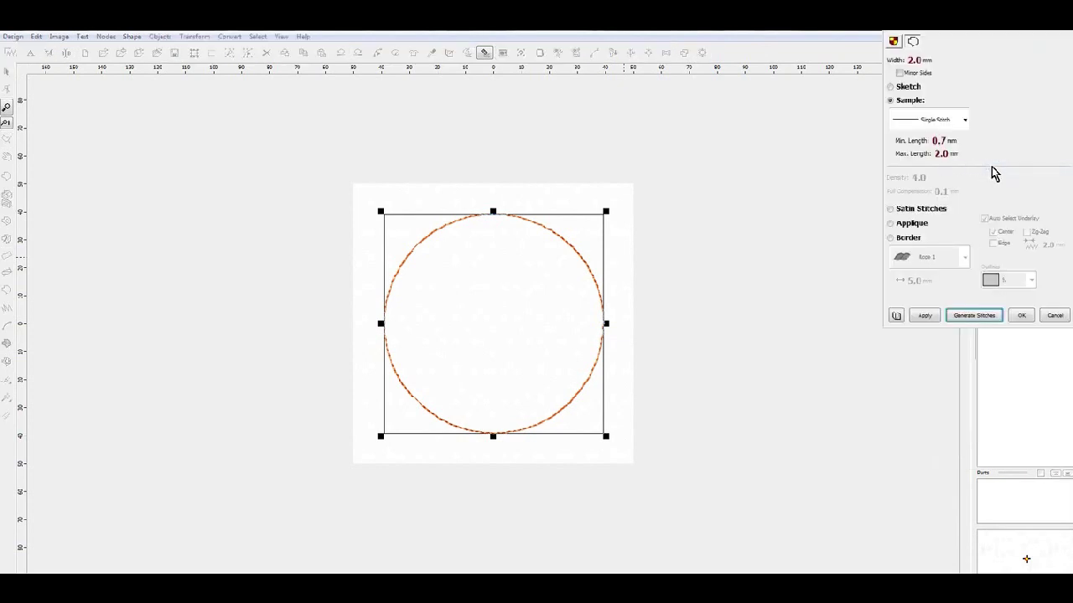
{"action": "left_click", "coordinate": [890, 224]}
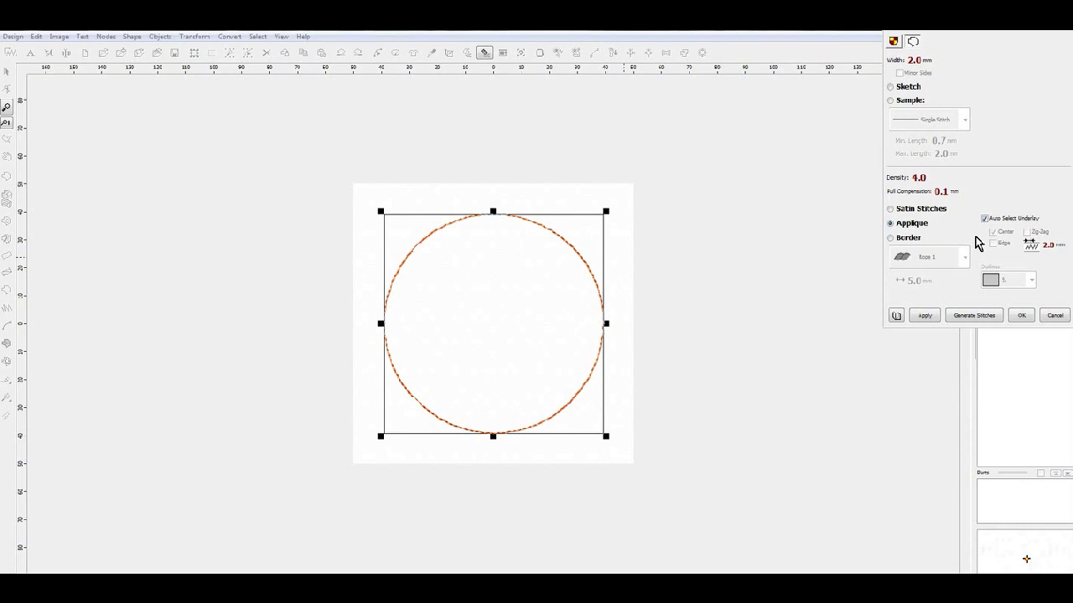
{"action": "left_click", "coordinate": [892, 62]}
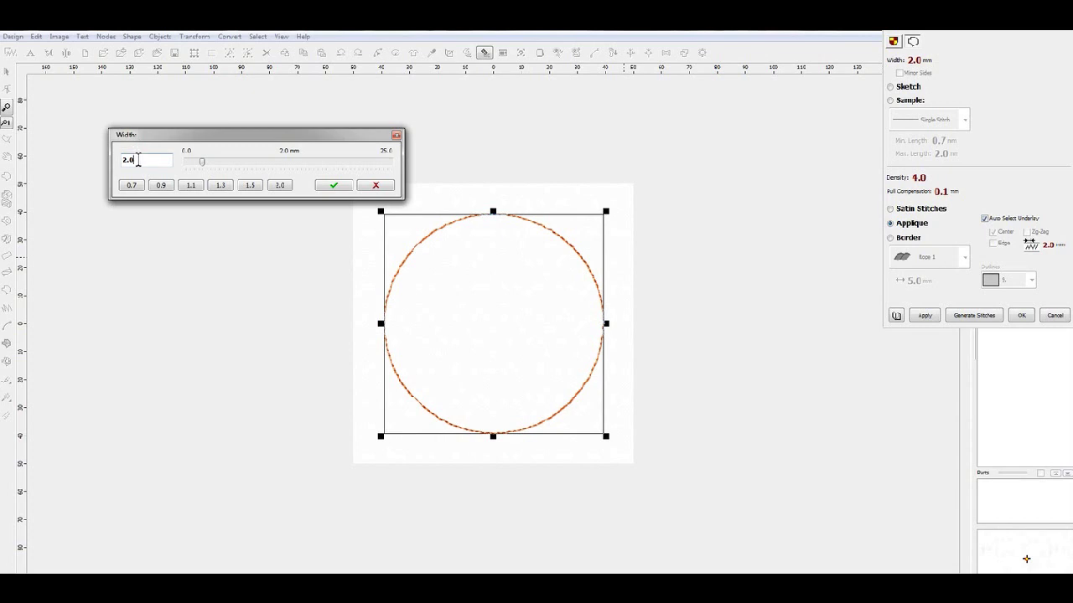
{"action": "left_click_drag", "start_coordinate": [137, 159], "coordinate": [113, 159]}
{"action": "type", "text": "4.5"}
{"action": "left_click", "coordinate": [336, 185]}
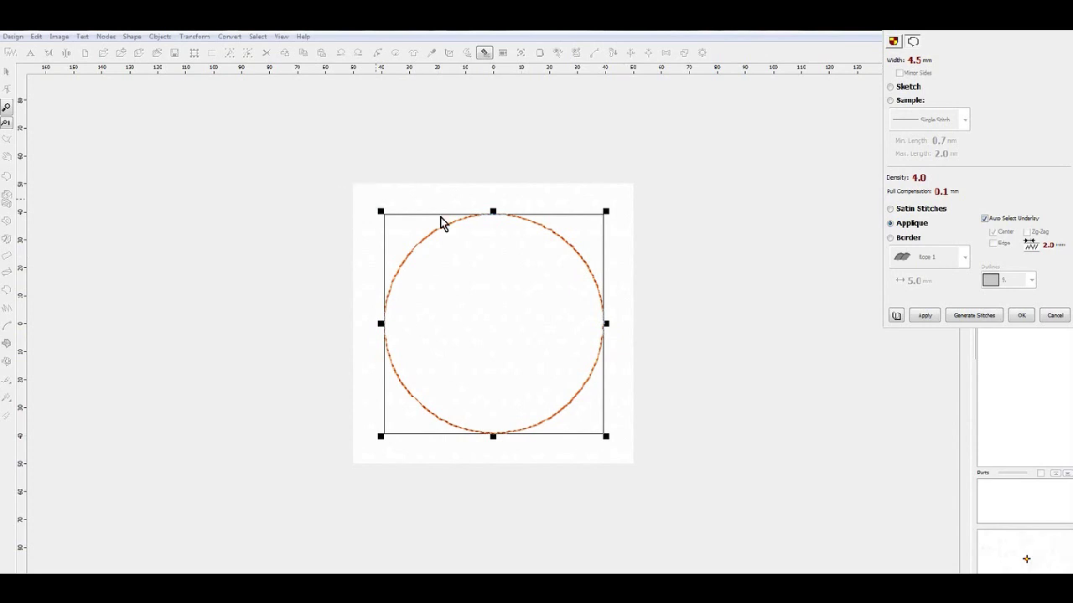
{"action": "left_click", "coordinate": [982, 317]}
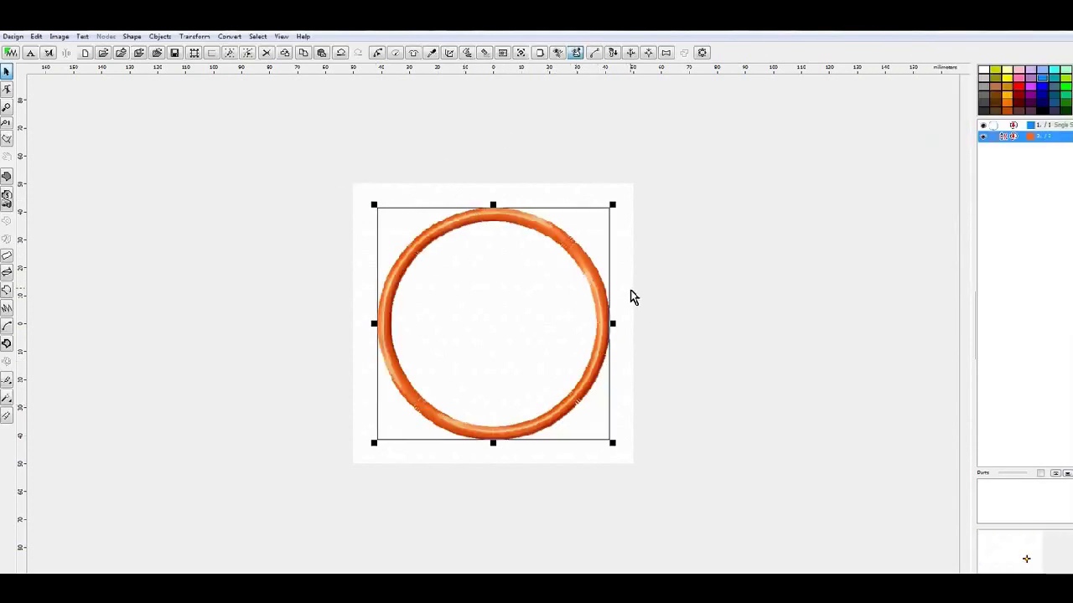
Copy the blue placement circle and paste it as a third object.
{"action": "scroll", "coordinate": [637, 268], "scroll_direction": "up", "scroll_amount": 2}
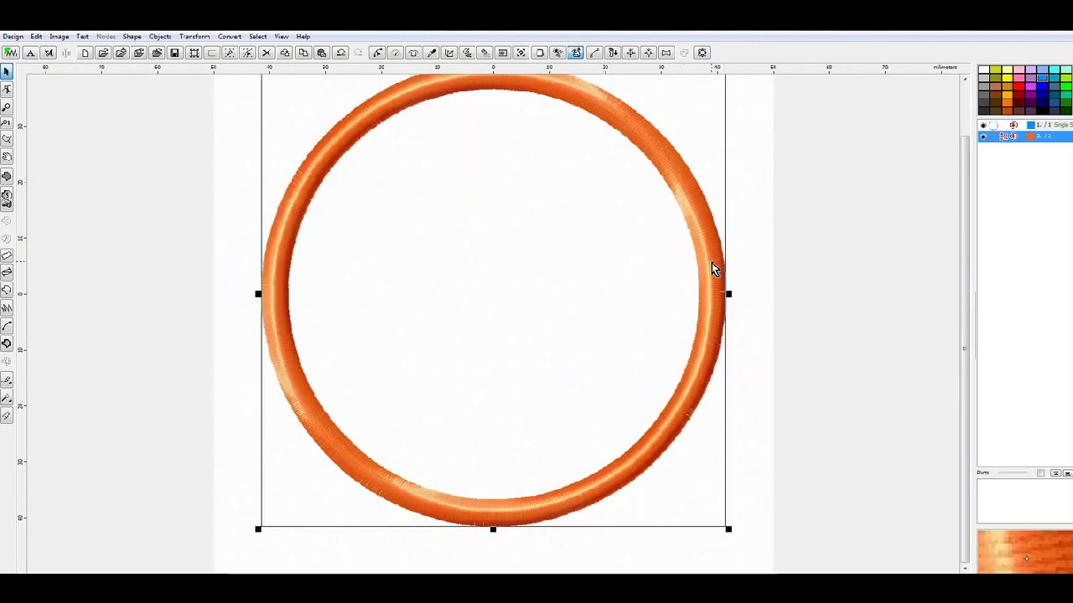
{"action": "left_click", "coordinate": [993, 125]}
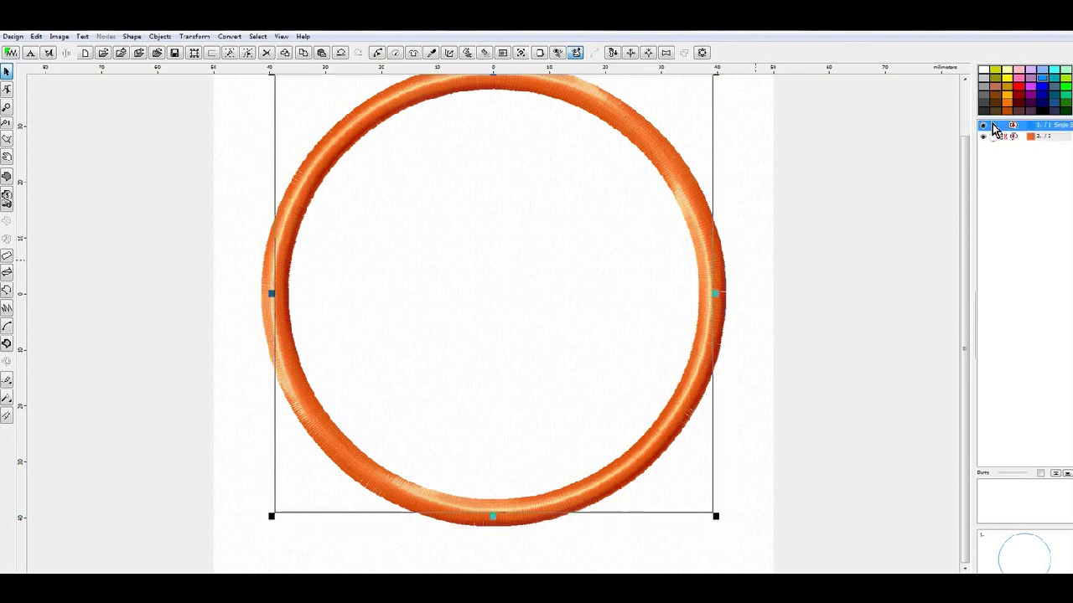
{"action": "right_click", "coordinate": [993, 125]}
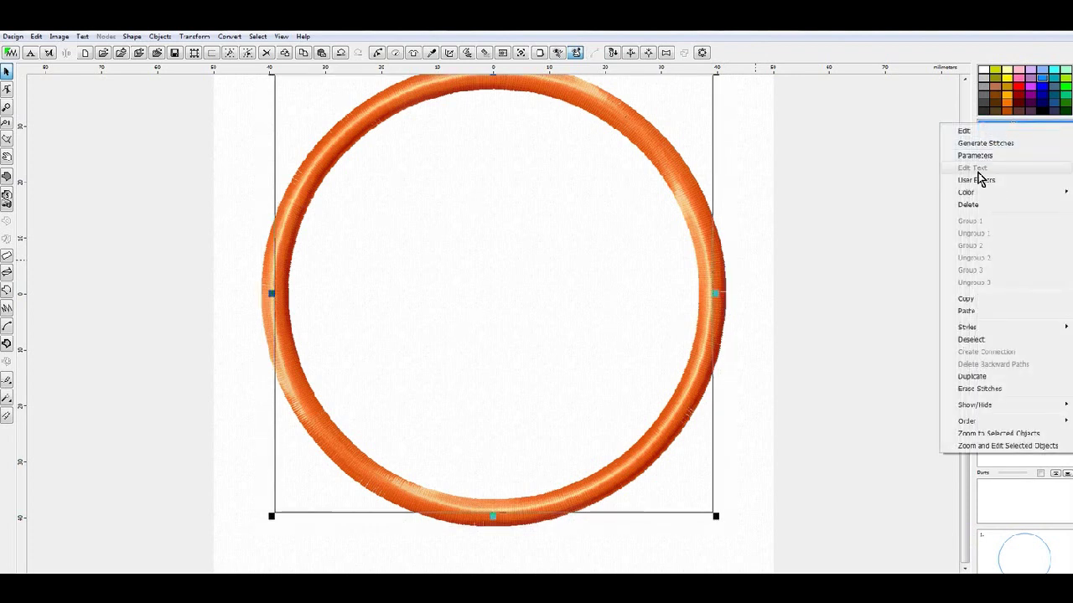
{"action": "mouse_move", "coordinate": [967, 197]}
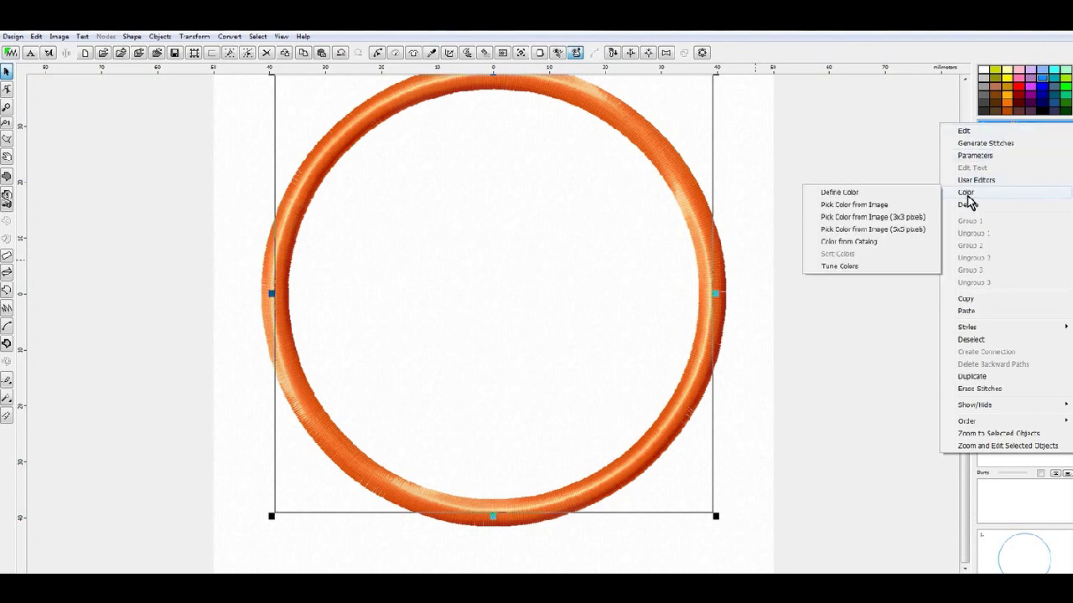
{"action": "left_click", "coordinate": [967, 299]}
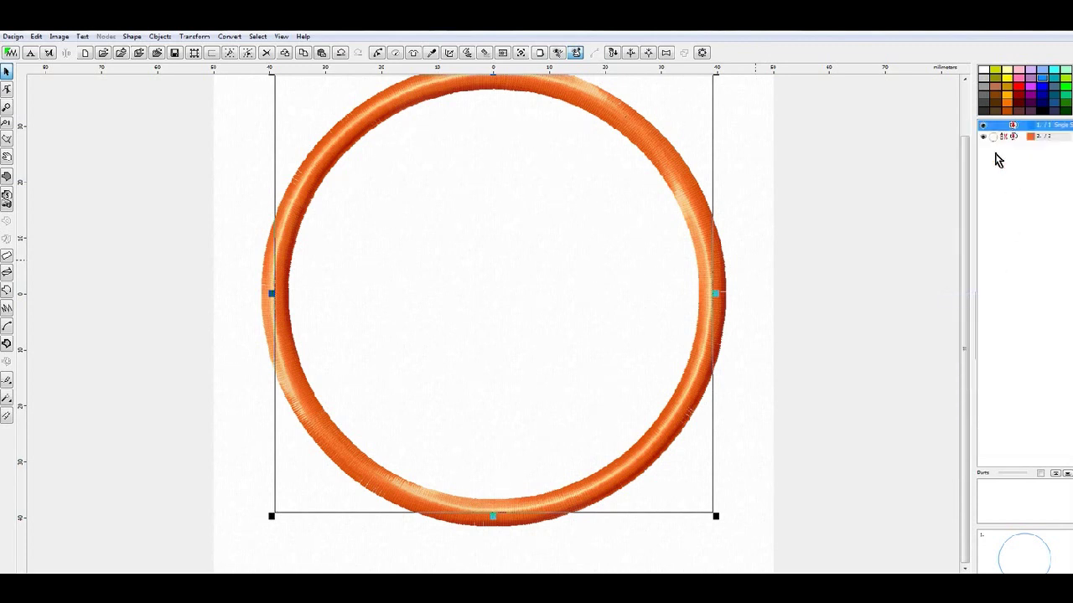
{"action": "right_click", "coordinate": [994, 130]}
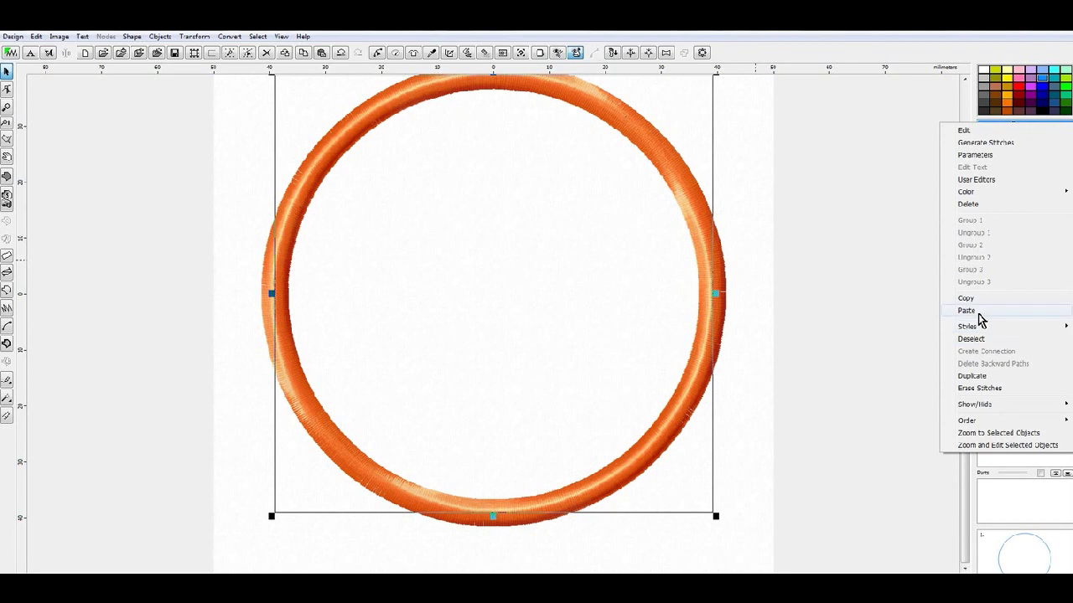
{"action": "left_click", "coordinate": [978, 312]}
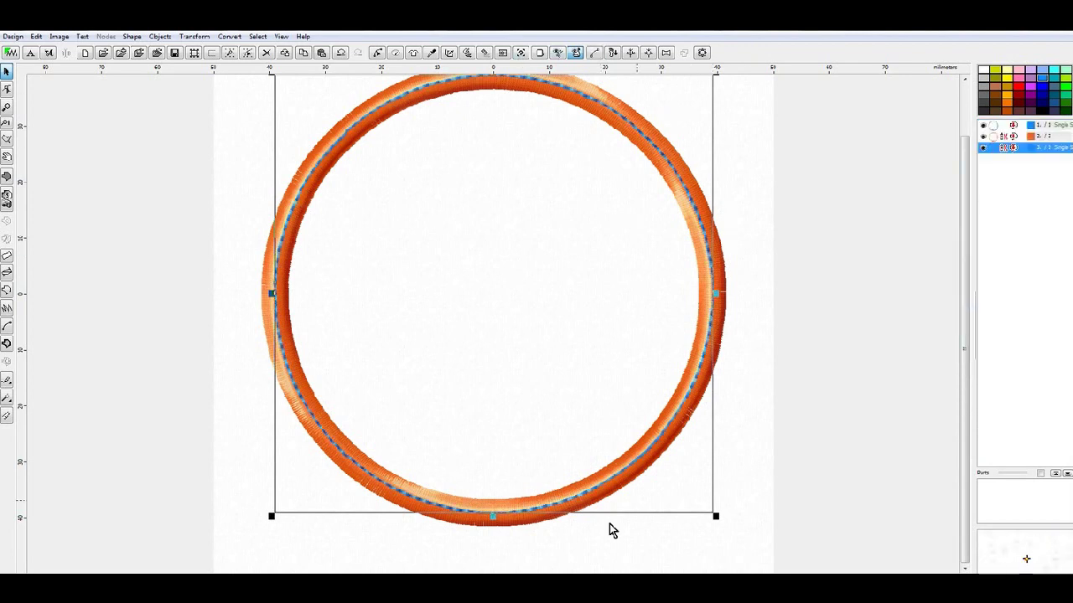
Change the copied circle's thread to Fawn 1057 from the colour catalog.
{"action": "right_click", "coordinate": [997, 153]}
{"action": "mouse_move", "coordinate": [976, 218]}
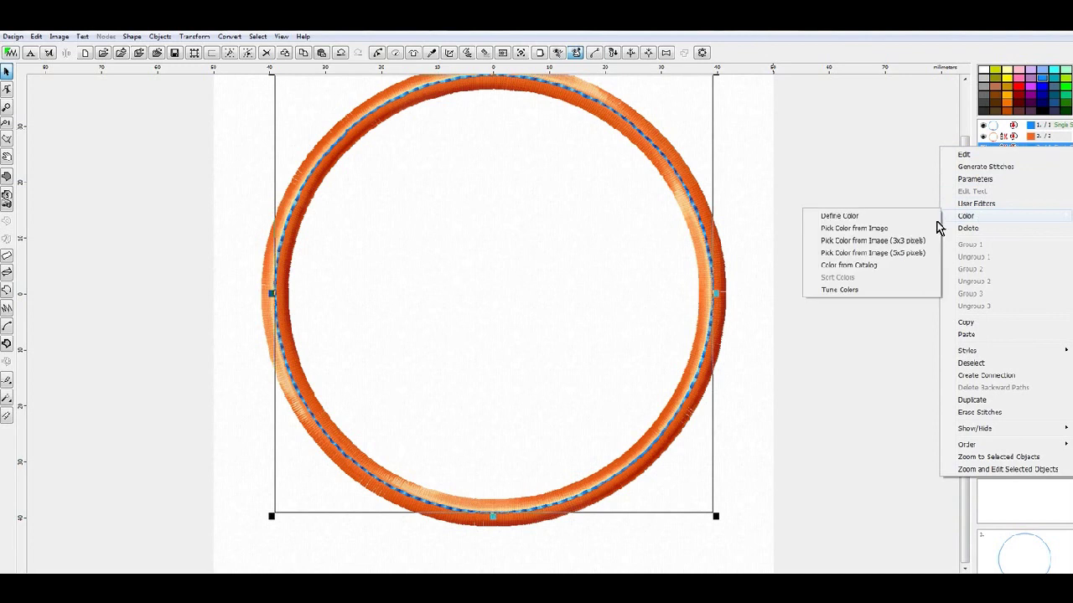
{"action": "left_click", "coordinate": [879, 268]}
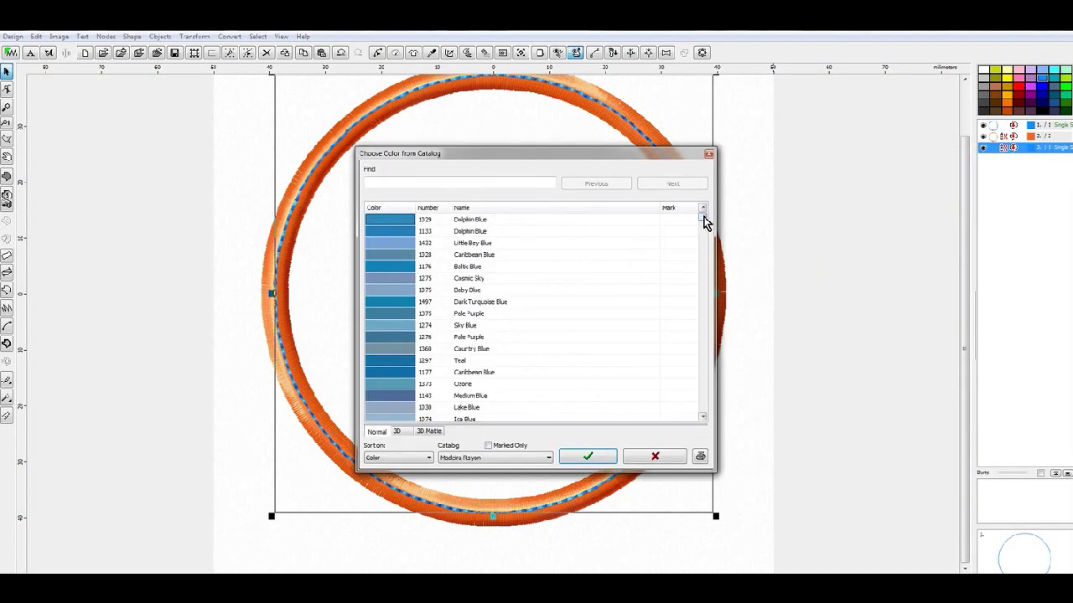
{"action": "left_click_drag", "start_coordinate": [704, 223], "coordinate": [701, 326]}
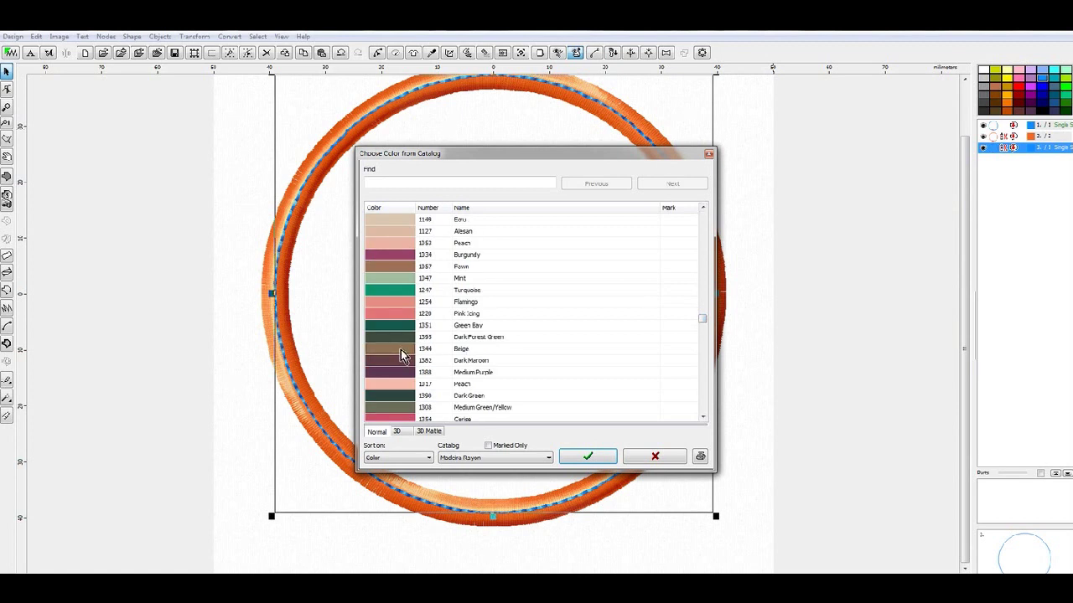
{"action": "left_click", "coordinate": [397, 266]}
{"action": "left_click", "coordinate": [587, 456]}
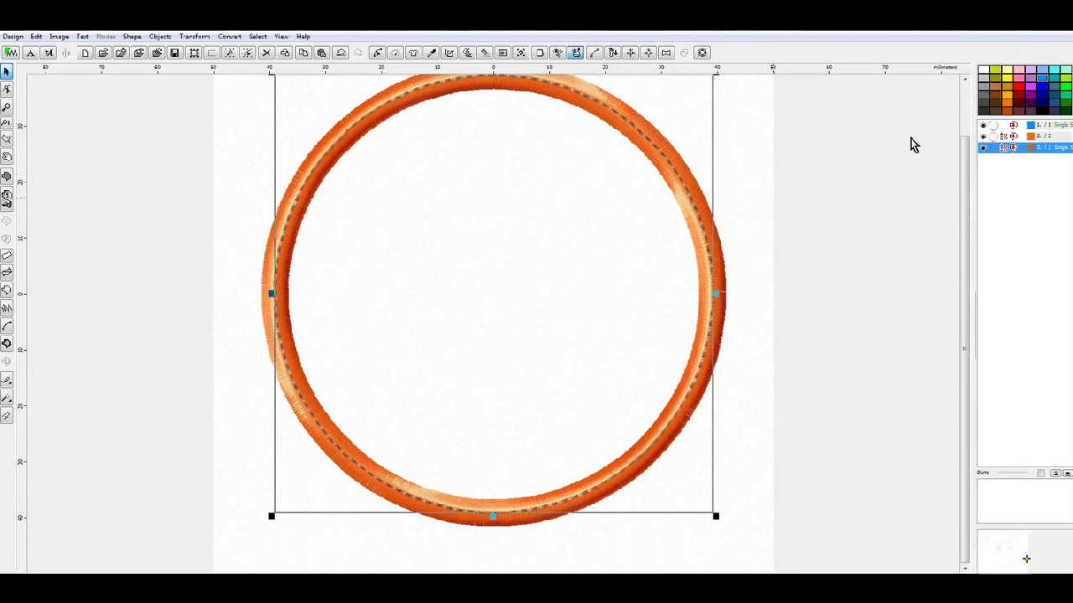
Hide the orange ring and brown copy to view the blue placement run alone, then zoom out.
{"action": "left_click", "coordinate": [999, 127]}
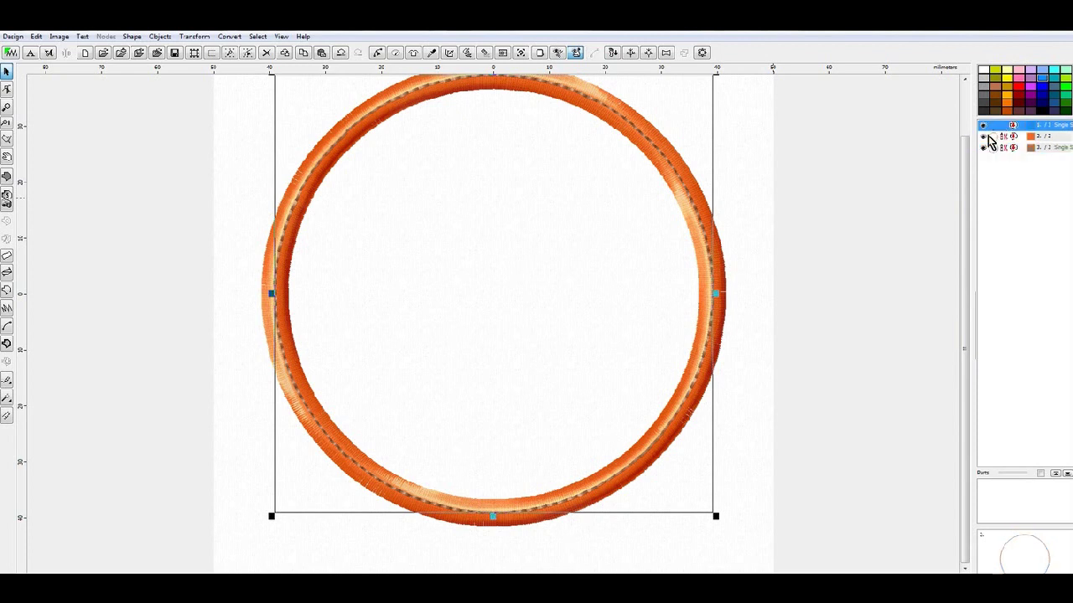
{"action": "left_click", "coordinate": [992, 138]}
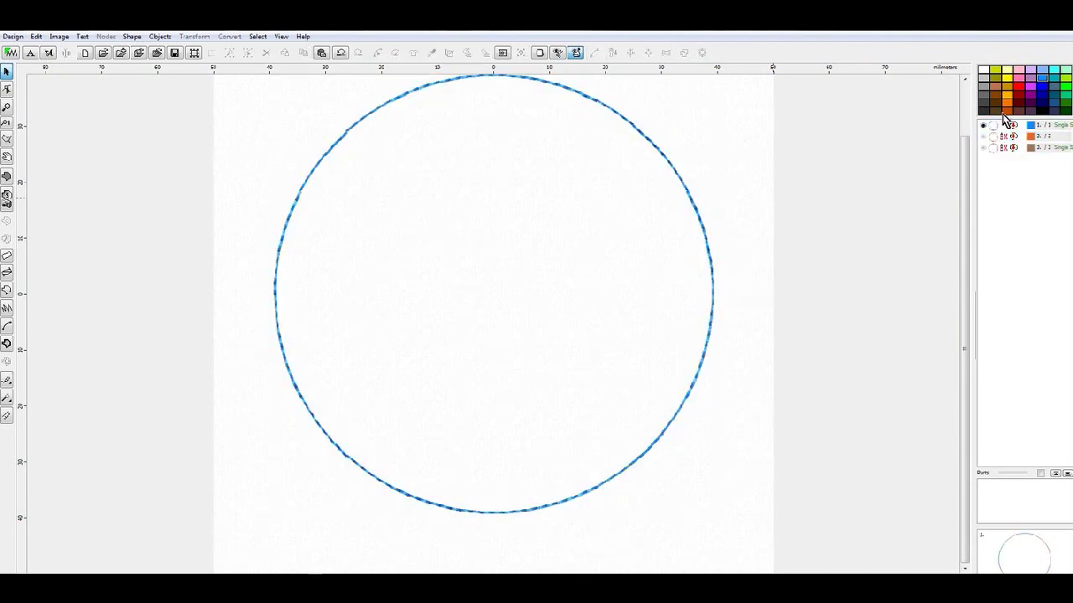
{"action": "left_click", "coordinate": [997, 126]}
{"action": "scroll", "coordinate": [754, 242], "scroll_direction": "down", "scroll_amount": 1}
{"action": "scroll", "coordinate": [531, 264], "scroll_direction": "up", "scroll_amount": 1}
{"action": "scroll", "coordinate": [532, 265], "scroll_direction": "down", "scroll_amount": 1}
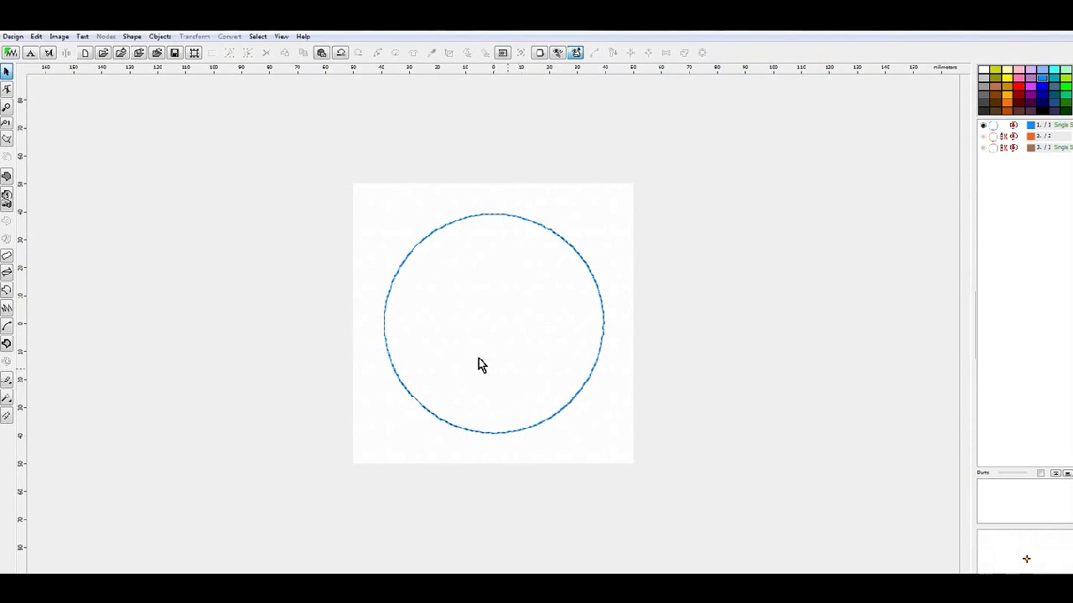
Bring the orange satin ring back into view and select the brown tack-down circle.
{"action": "left_click", "coordinate": [984, 137]}
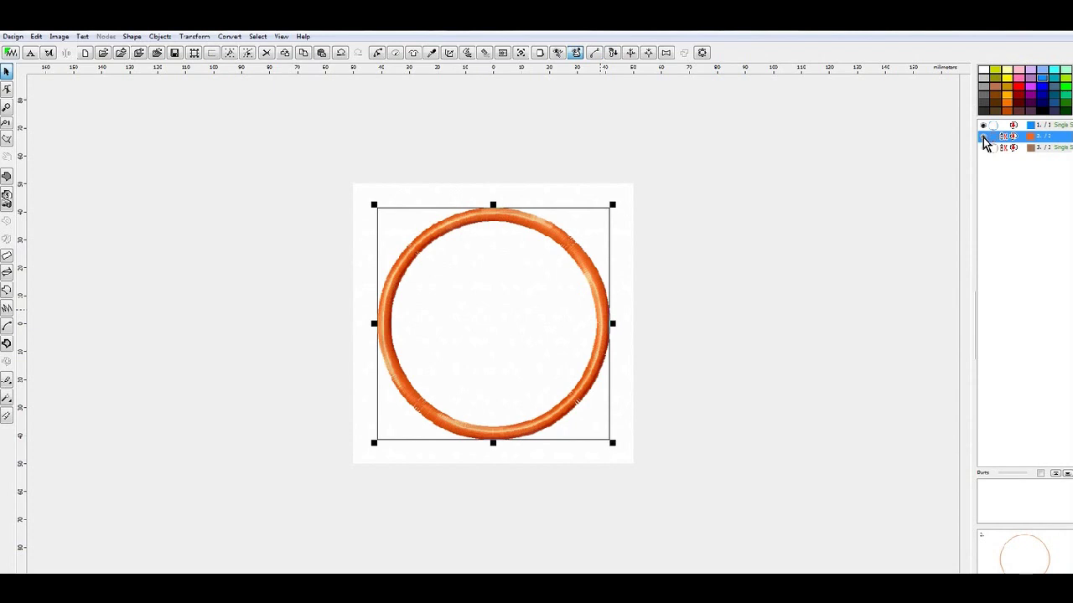
{"action": "left_click", "coordinate": [987, 148]}
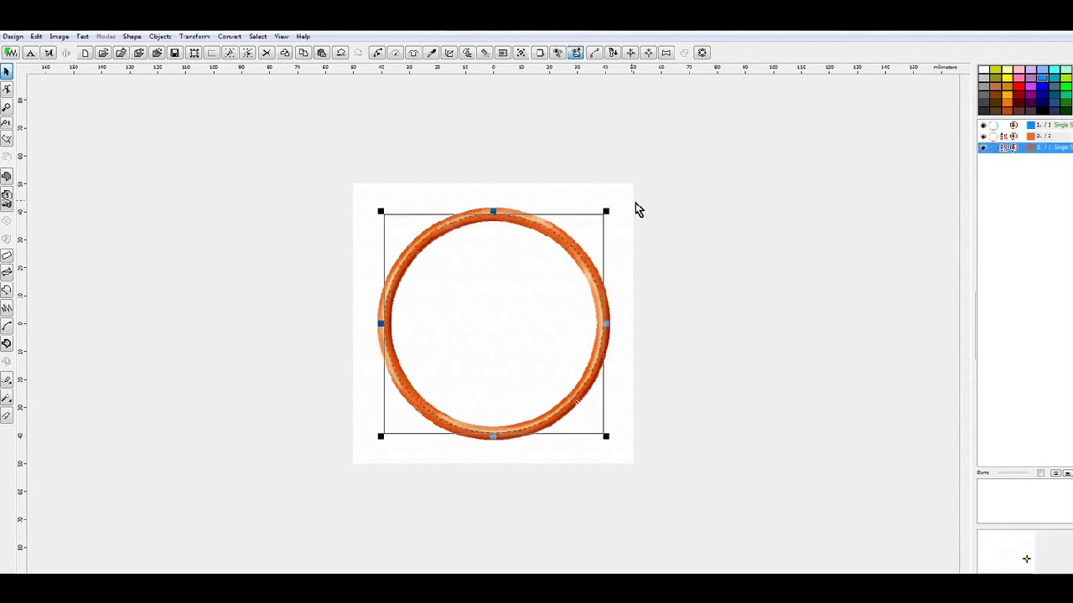